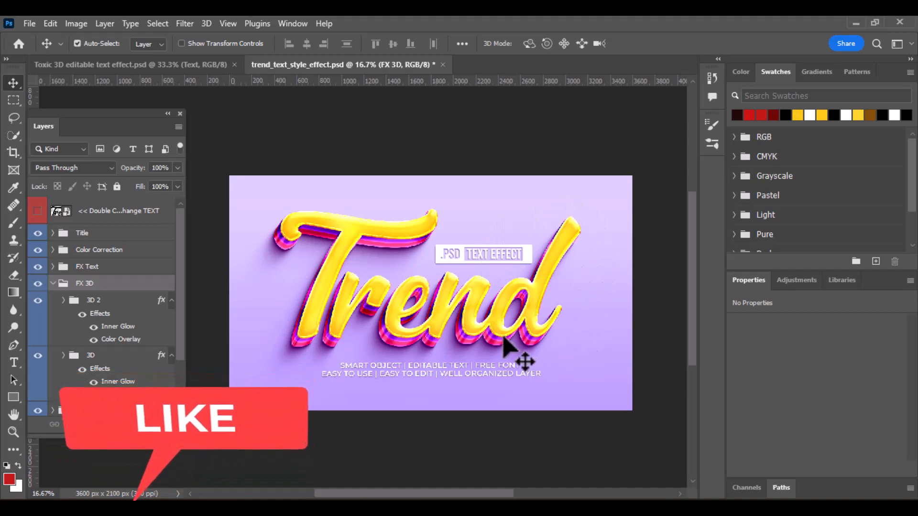
Step: View the Toxic 3D editable text effect document and return to trend_text_style_effect.psd
{"action": "left_click", "coordinate": [176, 66]}
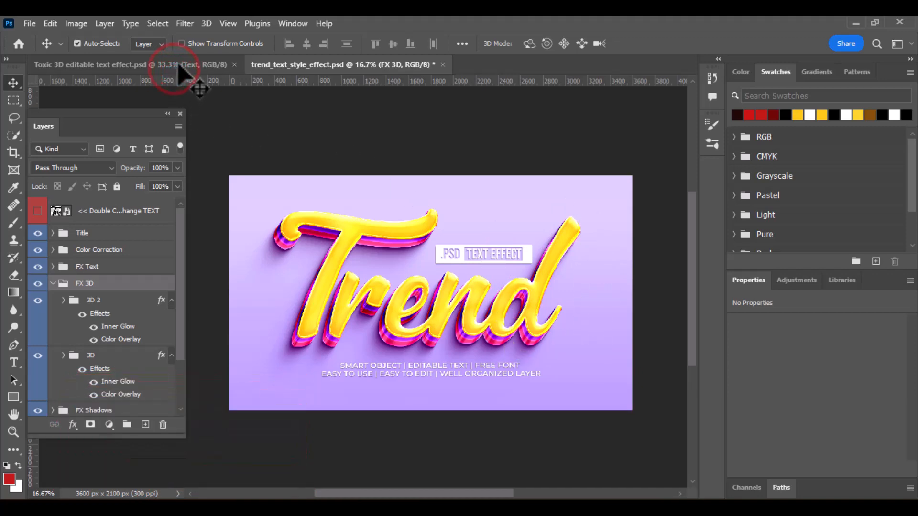
{"action": "left_click", "coordinate": [193, 71]}
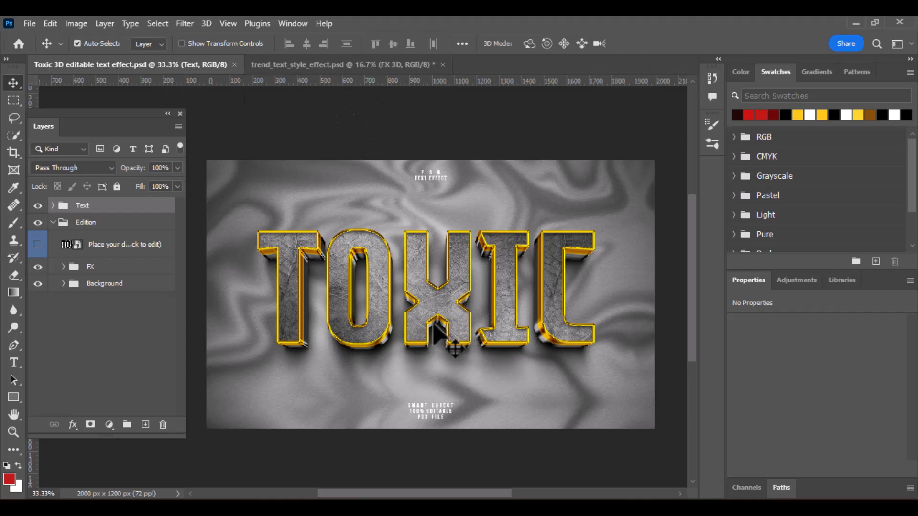
{"action": "left_click", "coordinate": [343, 68]}
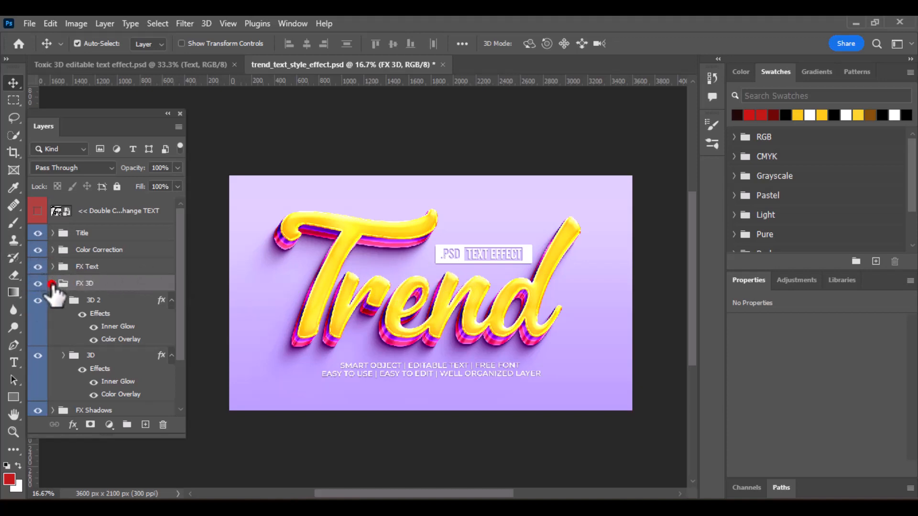
Step: Collapse the FX 3D and Title groups and hide the Title group
{"action": "left_click", "coordinate": [52, 284]}
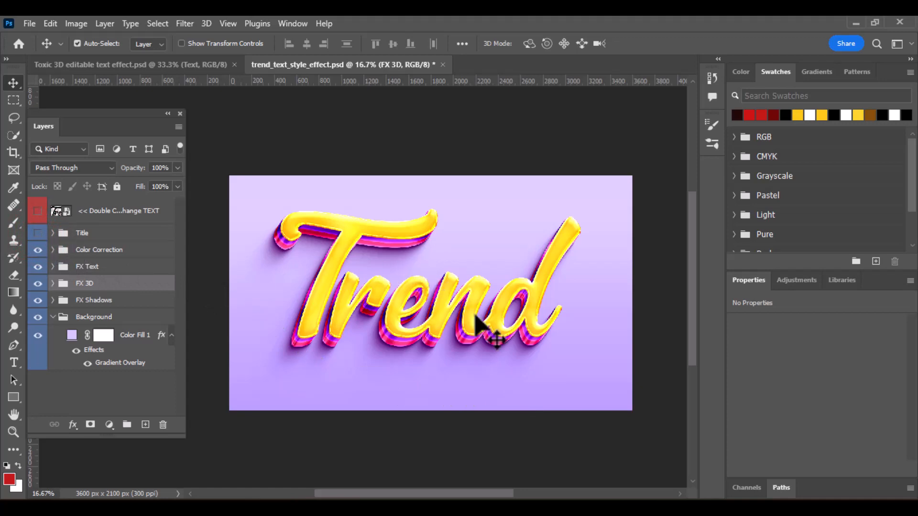
{"action": "left_click", "coordinate": [37, 234]}
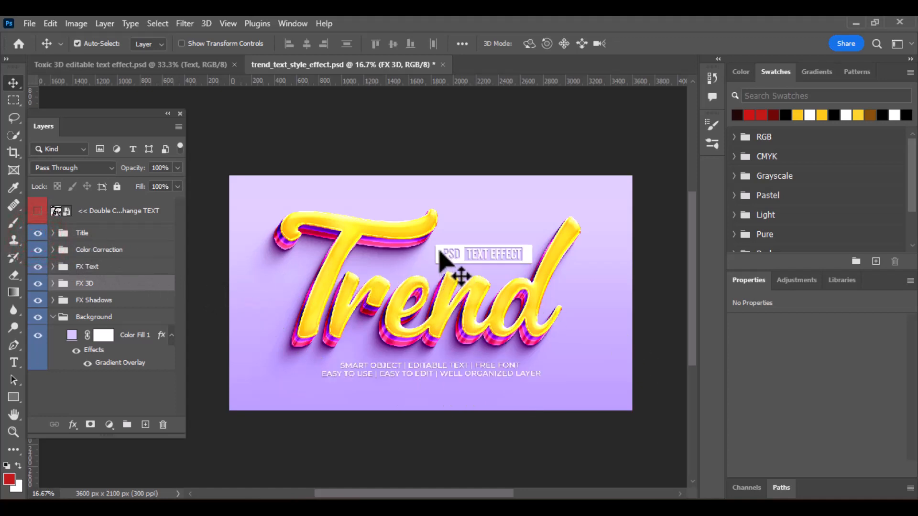
{"action": "left_click", "coordinate": [441, 254]}
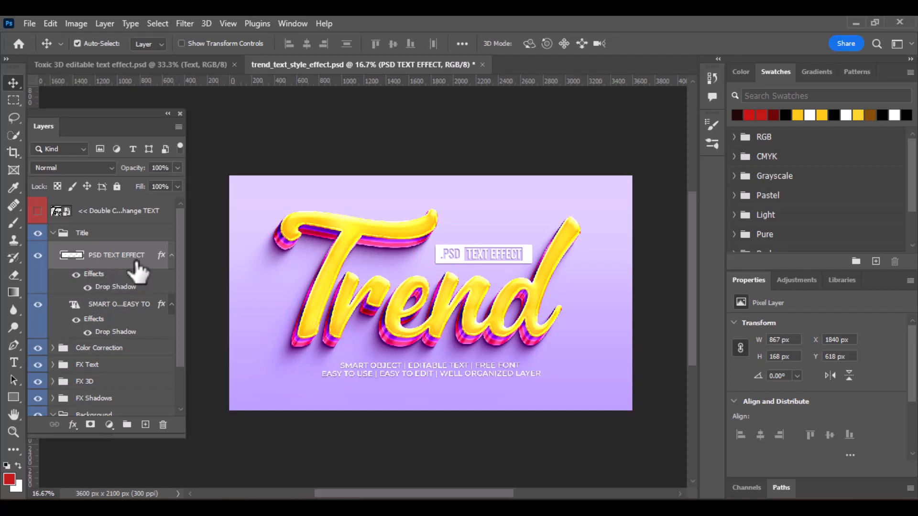
{"action": "left_click", "coordinate": [57, 234]}
{"action": "left_click", "coordinate": [52, 233]}
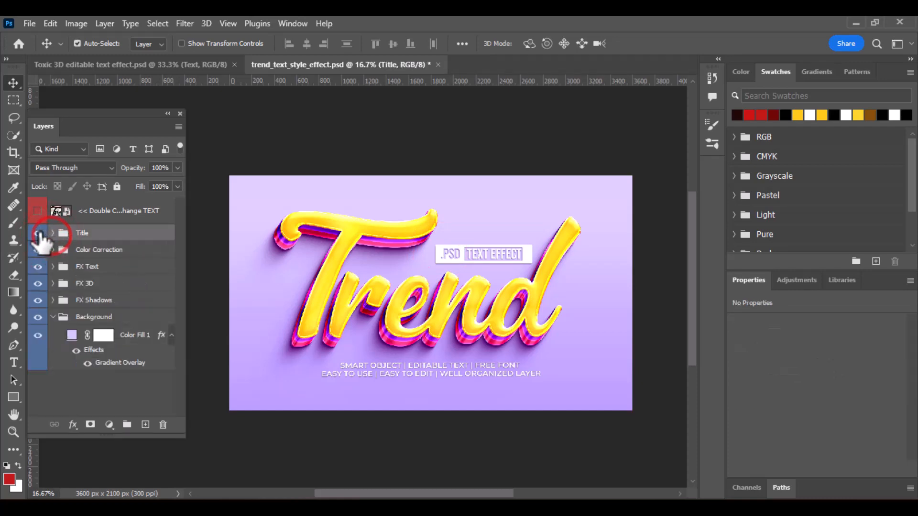
{"action": "left_click", "coordinate": [38, 233]}
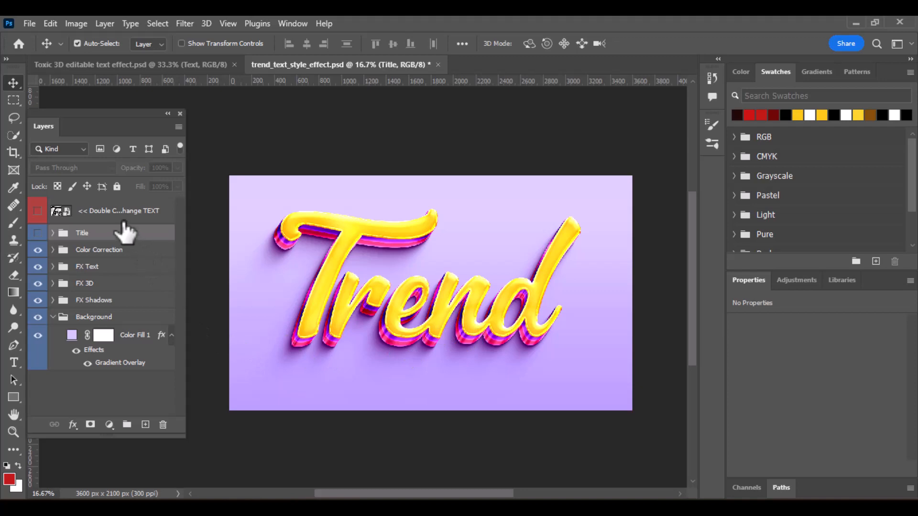
Step: Open the contents of the "<< Double Click to Change TEXT" smart object for editing
{"action": "left_click", "coordinate": [186, 216]}
{"action": "left_click_drag", "start_coordinate": [186, 208], "coordinate": [314, 209]}
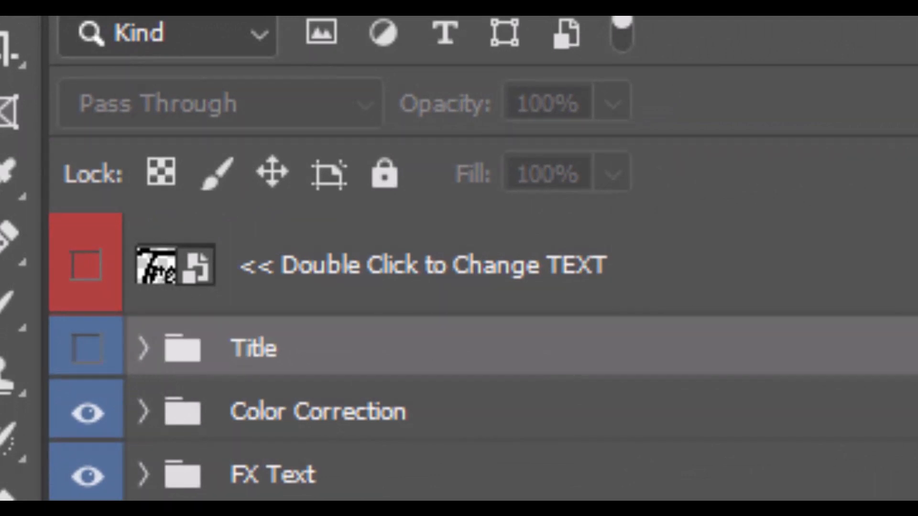
{"action": "left_click", "coordinate": [158, 268]}
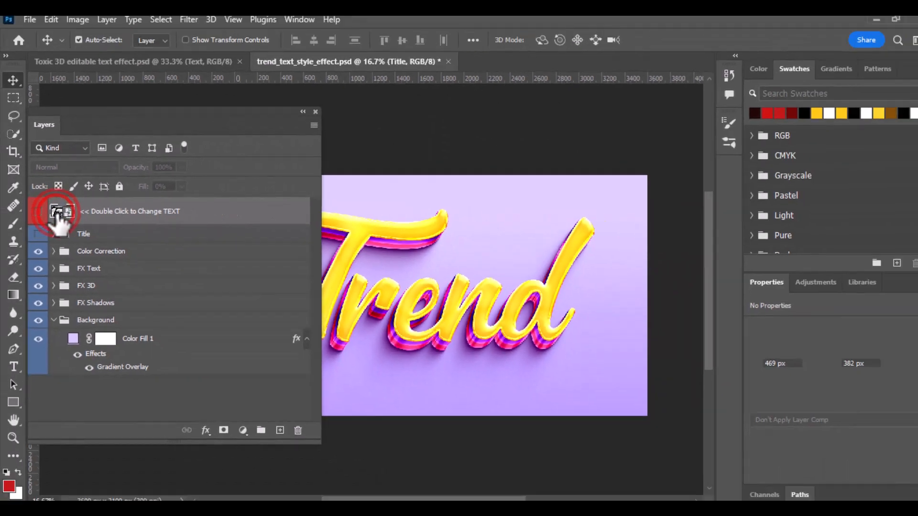
{"action": "double_click", "coordinate": [56, 212]}
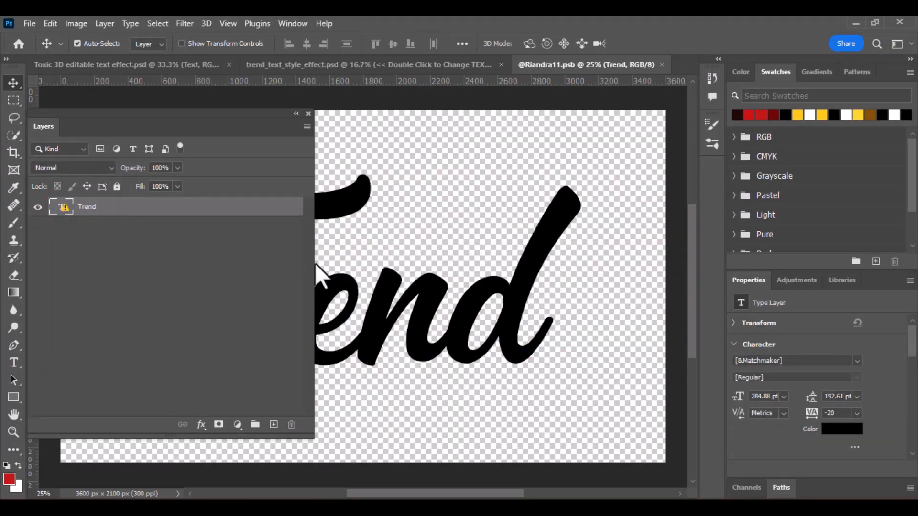
{"action": "left_click_drag", "start_coordinate": [313, 263], "coordinate": [69, 277]}
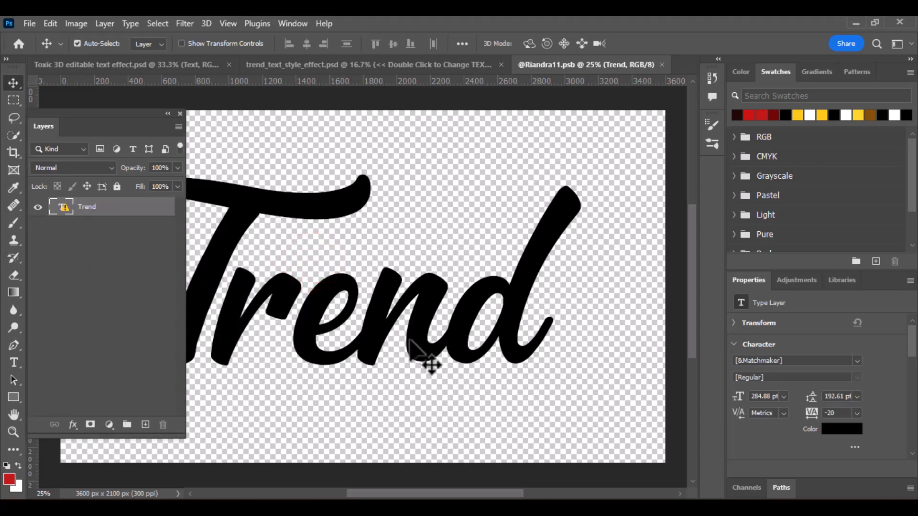
{"action": "scroll", "coordinate": [430, 363], "scroll_direction": "down", "scroll_amount": 1}
{"action": "left_click_drag", "start_coordinate": [372, 317], "coordinate": [430, 314]}
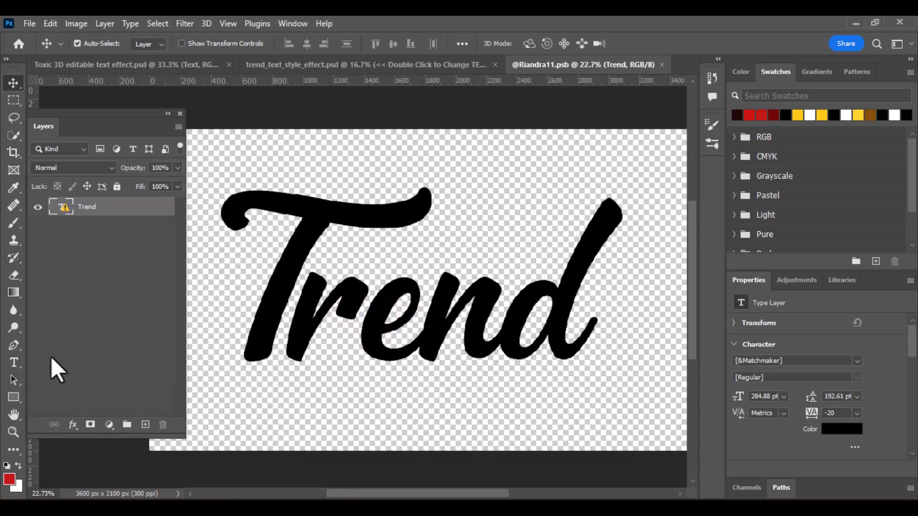
Step: Choose the Horizontal Type tool, add an empty layer above the Trend text and hide the Trend layer
{"action": "left_click", "coordinate": [12, 364]}
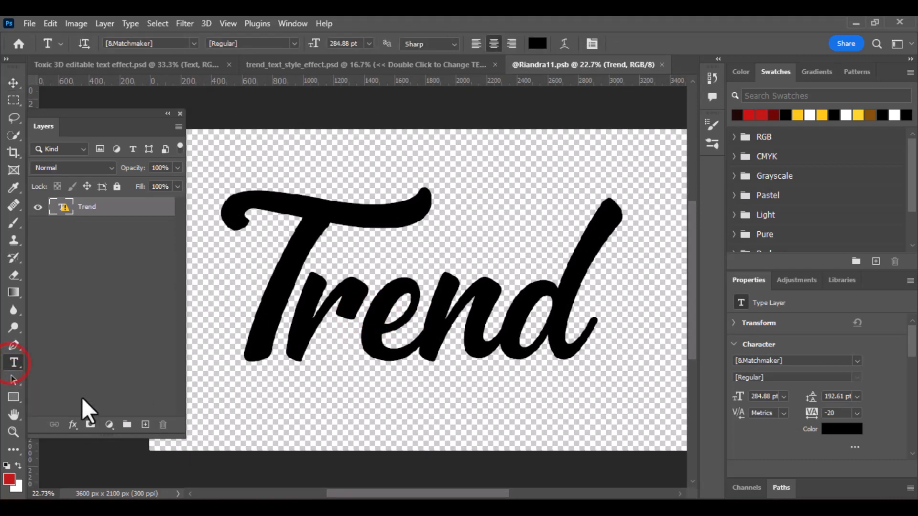
{"action": "left_click", "coordinate": [13, 363]}
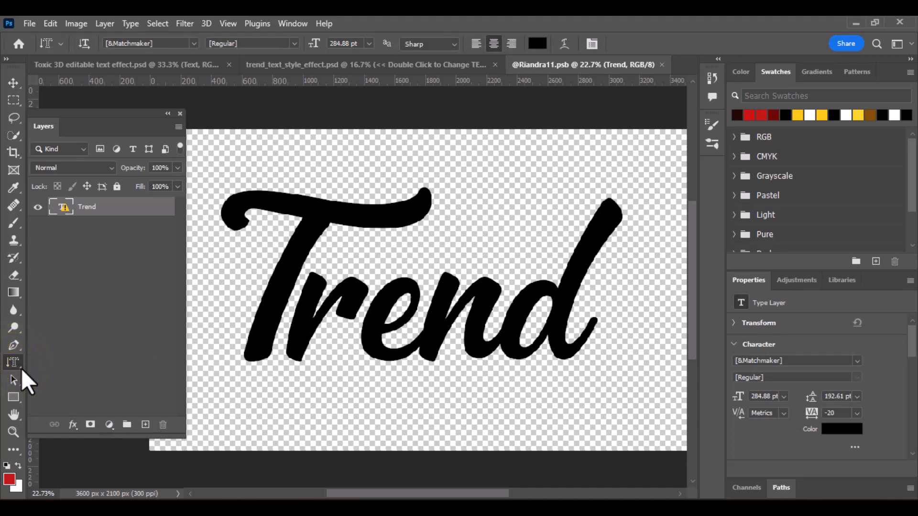
{"action": "right_click", "coordinate": [16, 365]}
{"action": "left_click", "coordinate": [61, 363]}
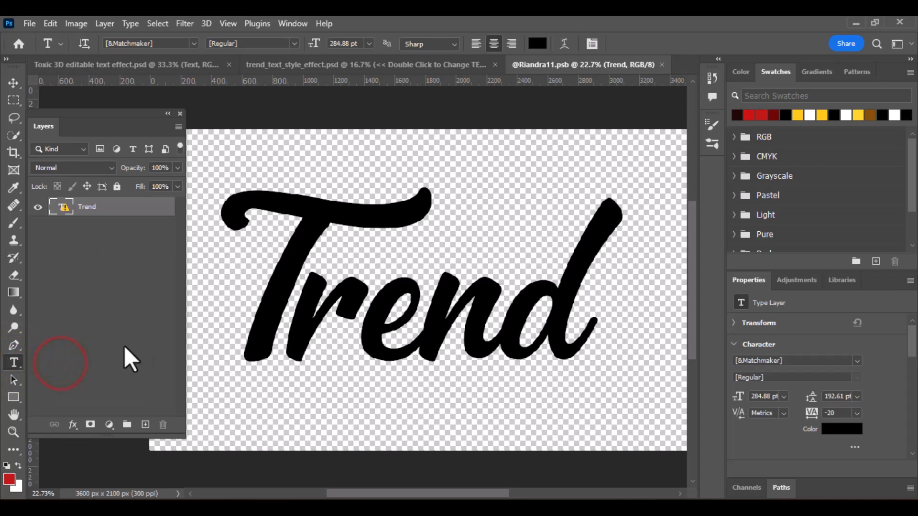
{"action": "left_click", "coordinate": [145, 425]}
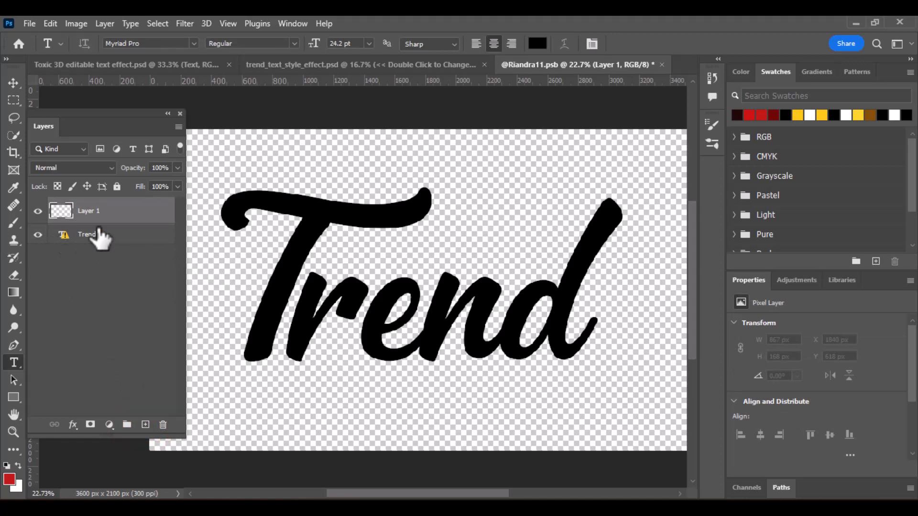
{"action": "left_click", "coordinate": [37, 235]}
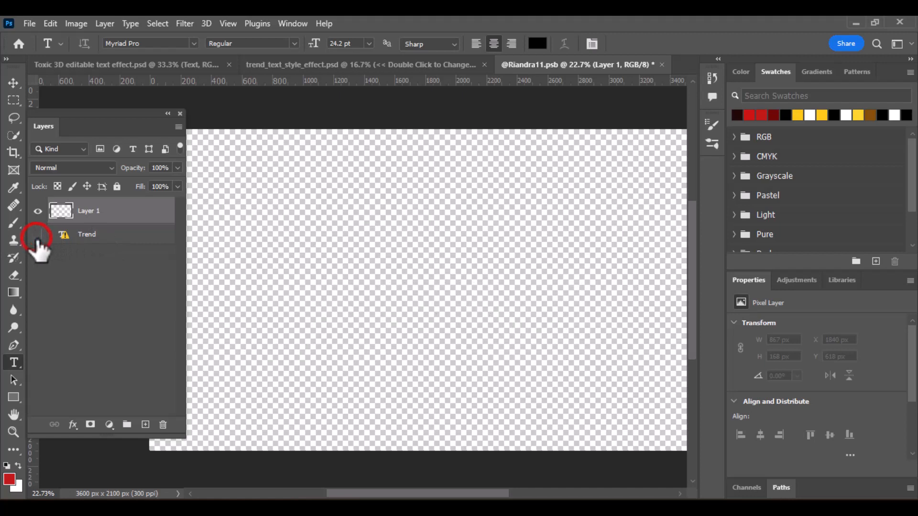
Step: Place horizontal text reading "Today" on the new layer, replacing the placeholder text
{"action": "left_click", "coordinate": [263, 275]}
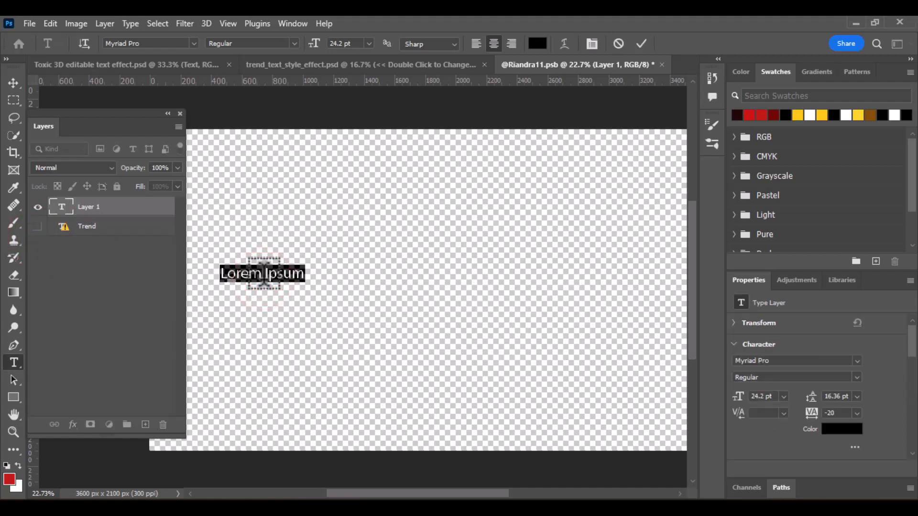
{"action": "key", "text": "BackSpace"}
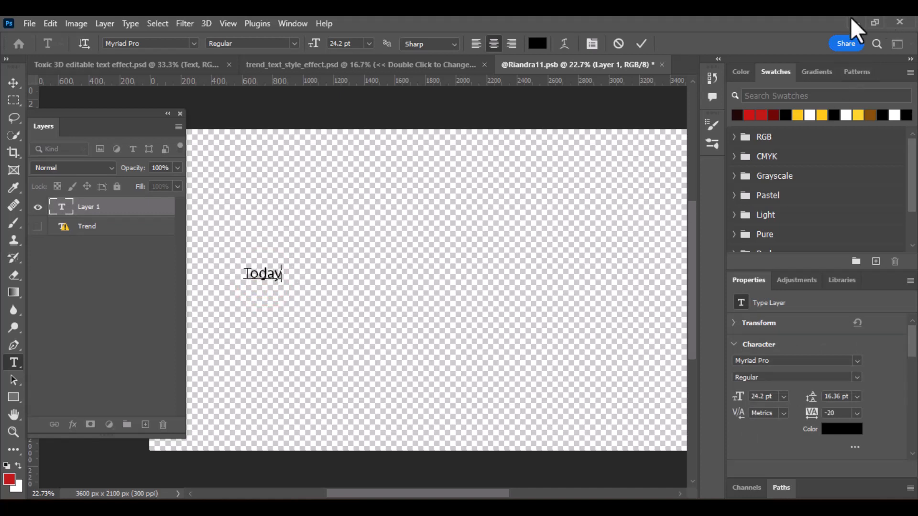
{"action": "left_click", "coordinate": [641, 43]}
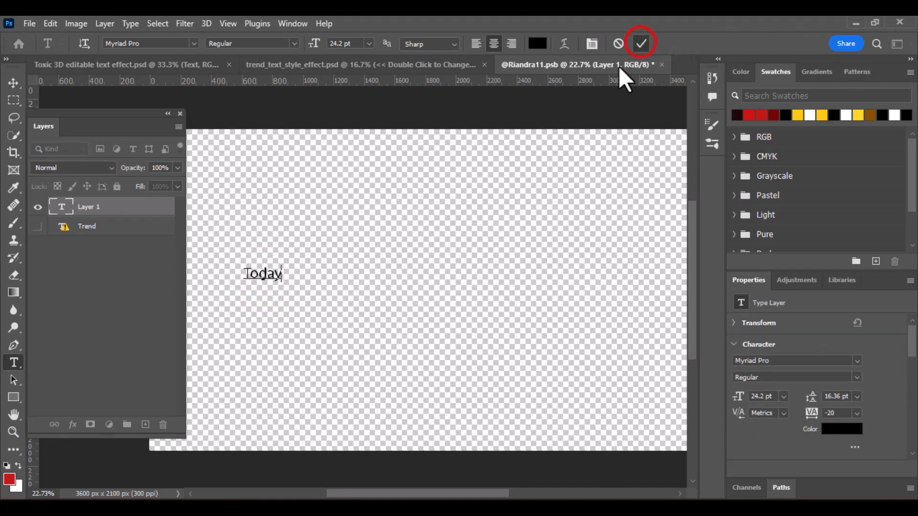
Step: Enlarge the Today text with Free Transform to about 201 pt and set its font to Nouvelle Vague
{"action": "left_click", "coordinate": [11, 83]}
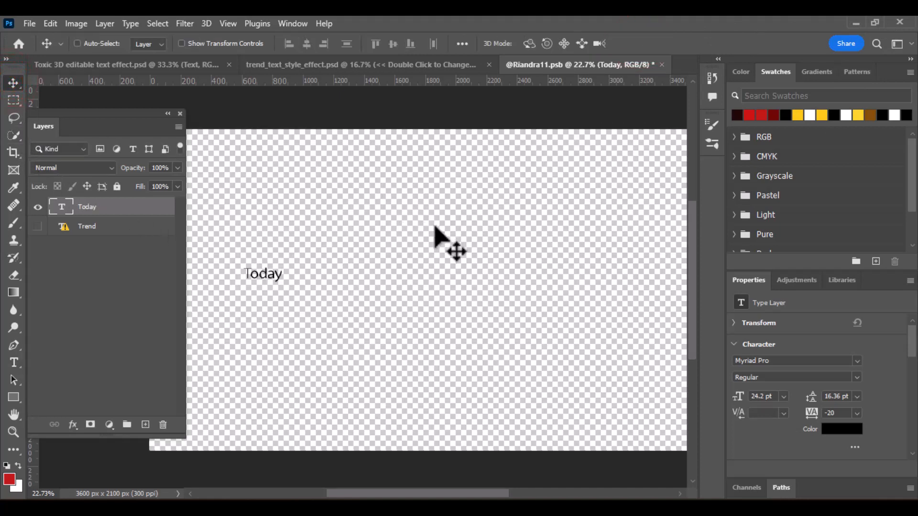
{"action": "key", "text": "ctrl+t"}
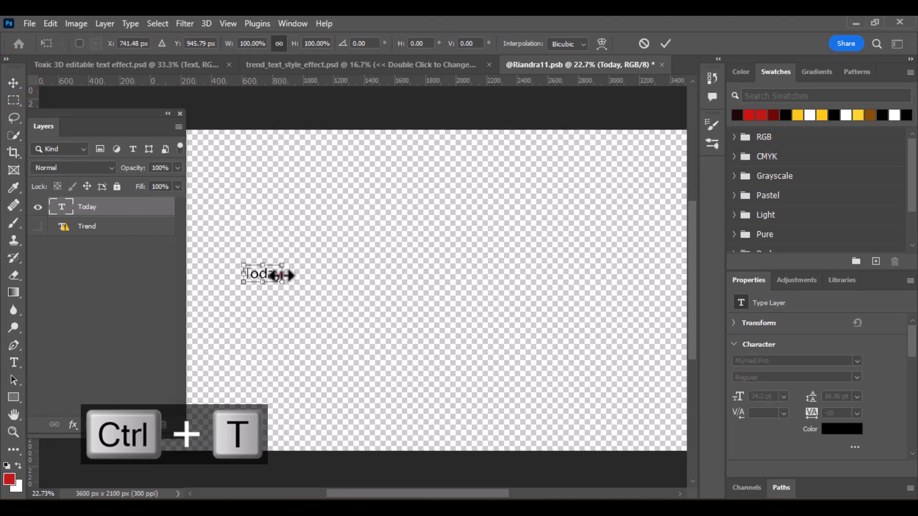
{"action": "left_click_drag", "start_coordinate": [280, 274], "coordinate": [553, 304]}
{"action": "left_click", "coordinate": [667, 47]}
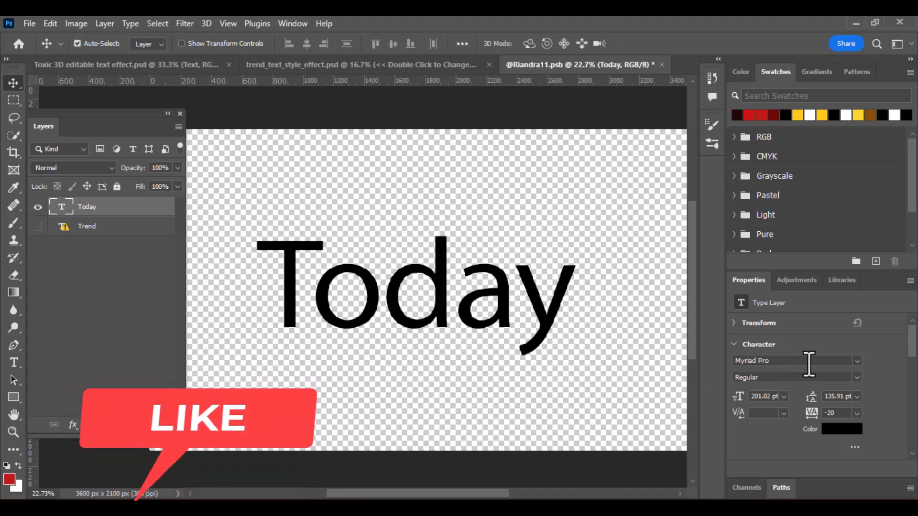
{"action": "left_click", "coordinate": [858, 358]}
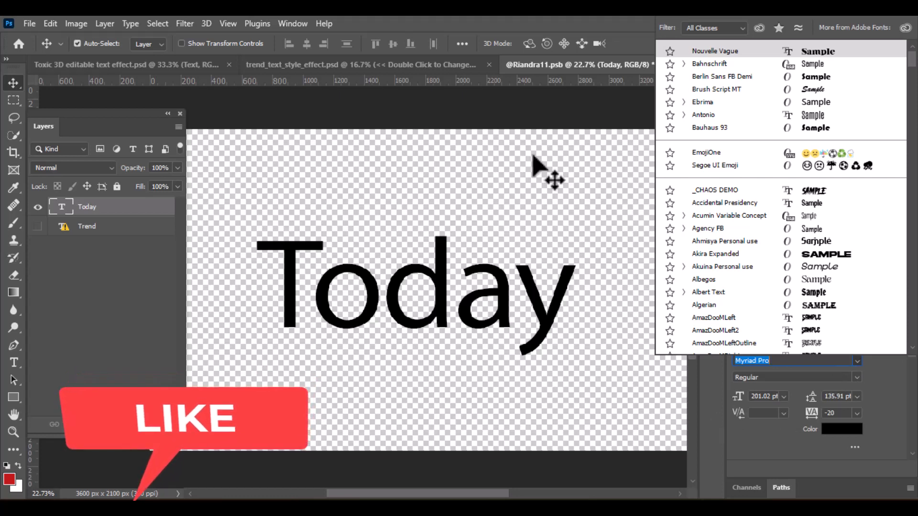
{"action": "left_click", "coordinate": [828, 51]}
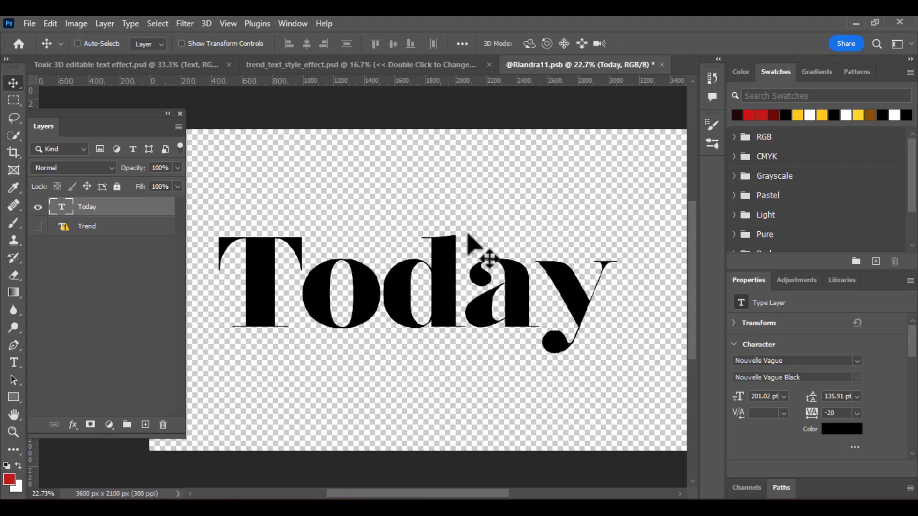
Step: Save the edited smart object contents and close that document to update the text effect
{"action": "key", "text": "ctrl+s"}
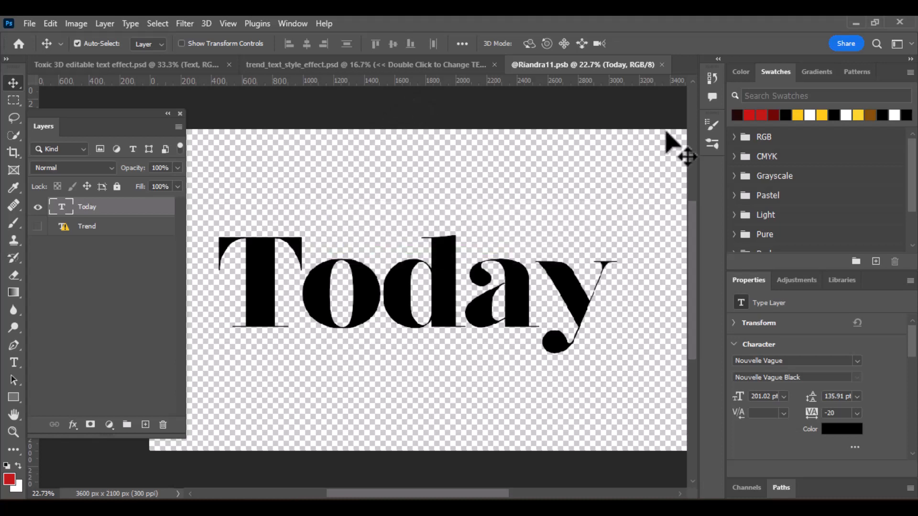
{"action": "left_click", "coordinate": [662, 65]}
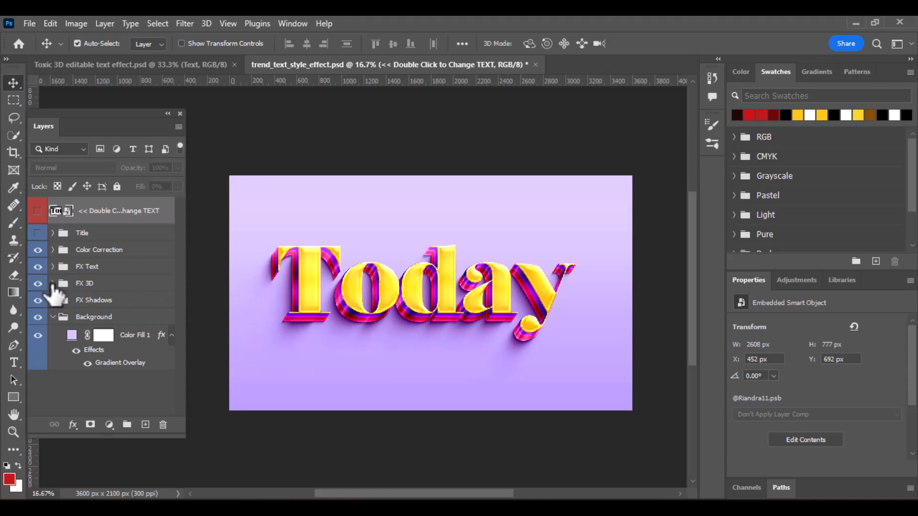
Step: Expand the FX 3D group and toggle the visibility of its 3D and 3D 2 groups to examine their effect
{"action": "left_click", "coordinate": [53, 284]}
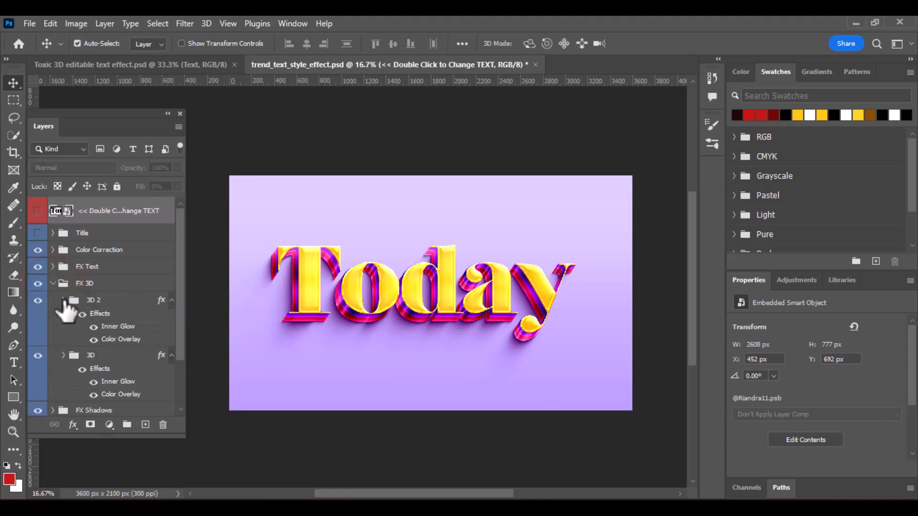
{"action": "scroll", "coordinate": [108, 353], "scroll_direction": "down", "scroll_amount": 1}
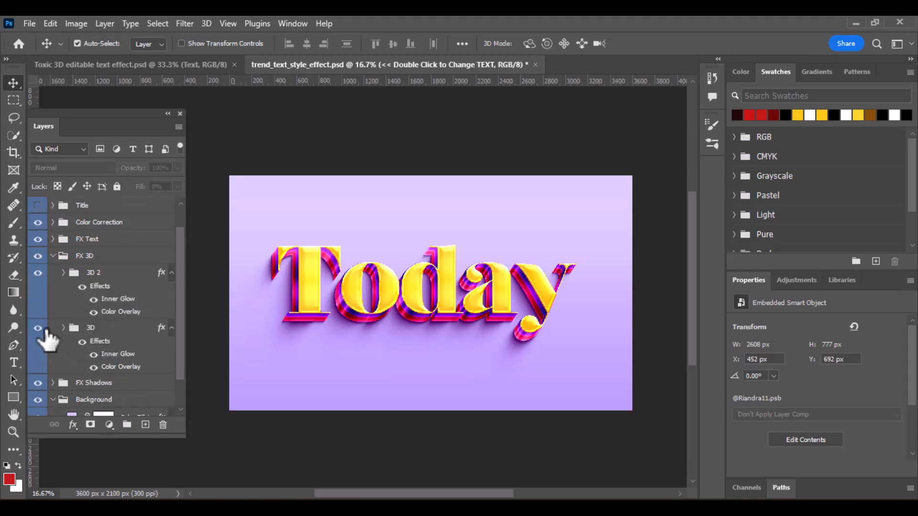
{"action": "left_click", "coordinate": [38, 328]}
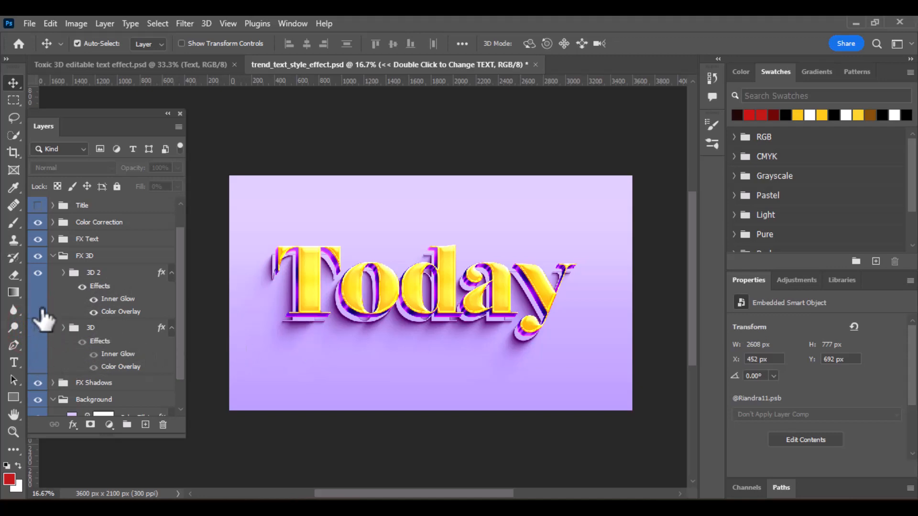
{"action": "left_click", "coordinate": [38, 274]}
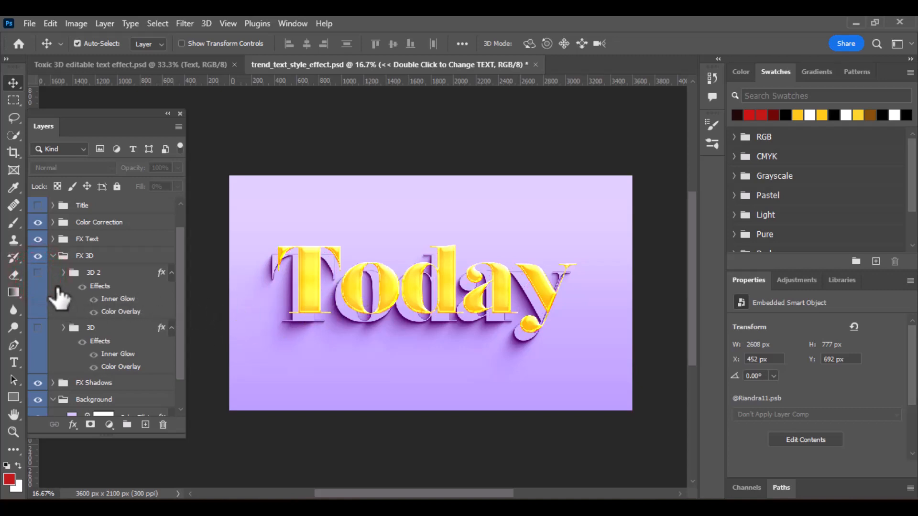
{"action": "left_click", "coordinate": [37, 273]}
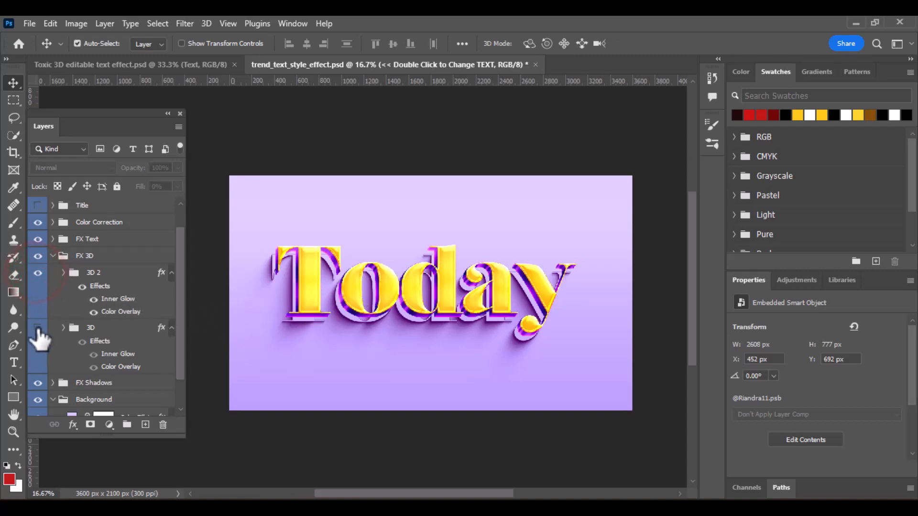
{"action": "left_click", "coordinate": [37, 328]}
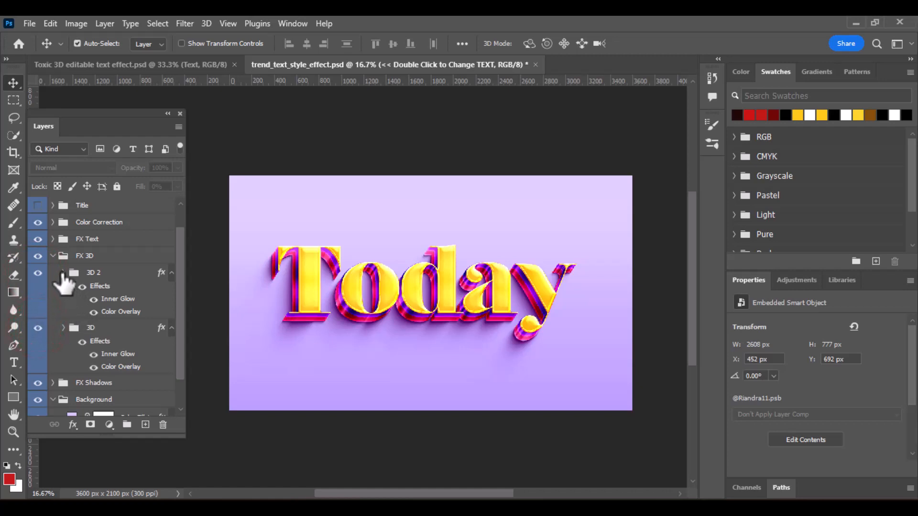
Step: Inspect the stacked text copies inside the 3D 2 group and toggle the 3D group's visibility to examine its effect
{"action": "left_click", "coordinate": [62, 272]}
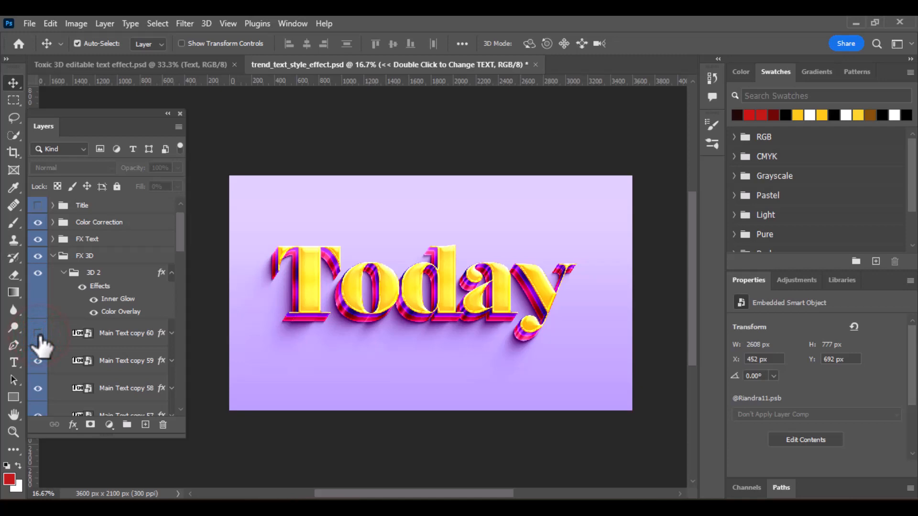
{"action": "left_click", "coordinate": [38, 361]}
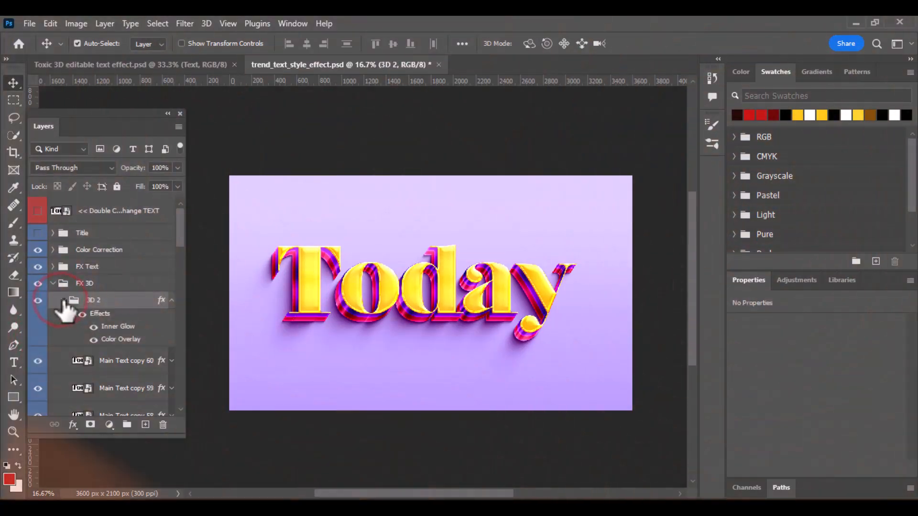
{"action": "left_click", "coordinate": [62, 300]}
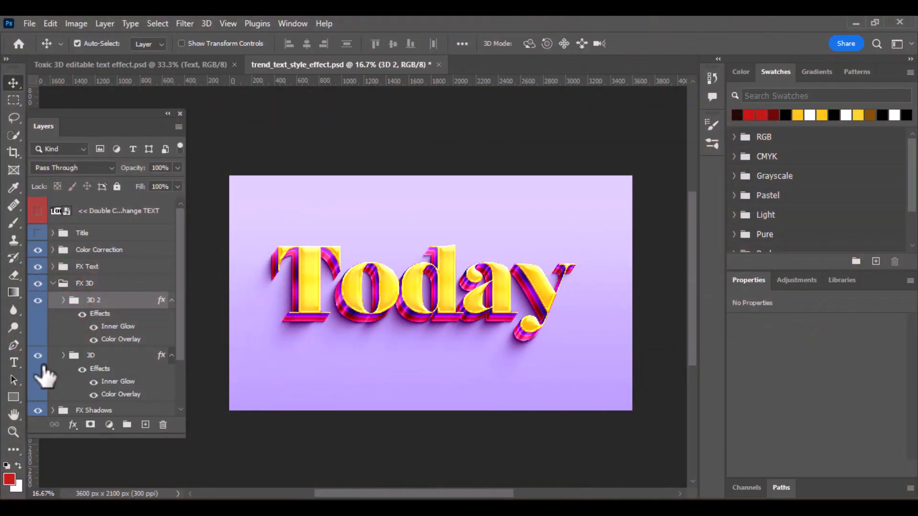
{"action": "left_click", "coordinate": [37, 356]}
{"action": "left_click", "coordinate": [38, 356]}
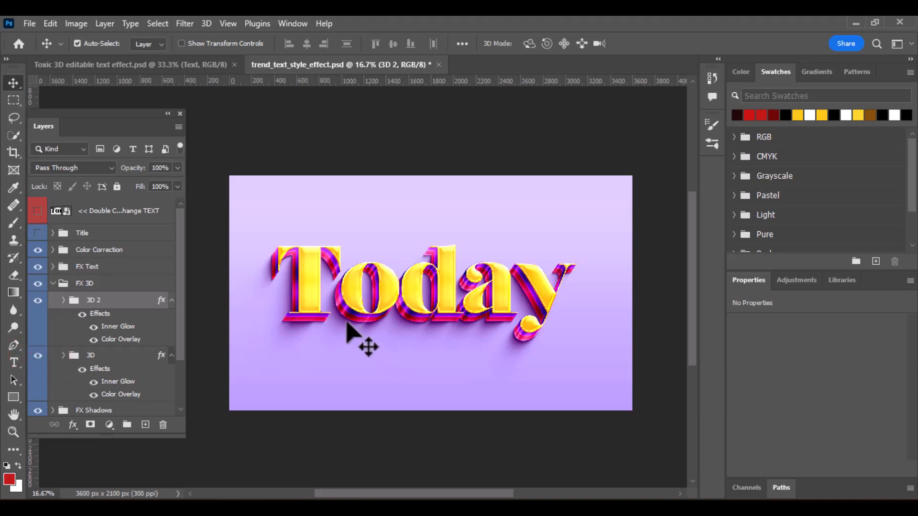
Step: Change the Color Fill 1 background layer's solid color to magenta, hex d434c7
{"action": "scroll", "coordinate": [101, 381], "scroll_direction": "down", "scroll_amount": 3}
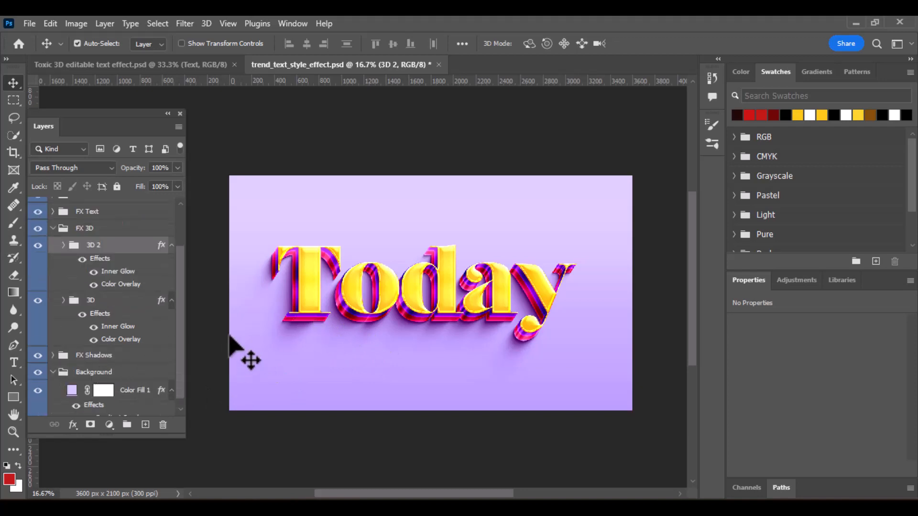
{"action": "left_click", "coordinate": [271, 374]}
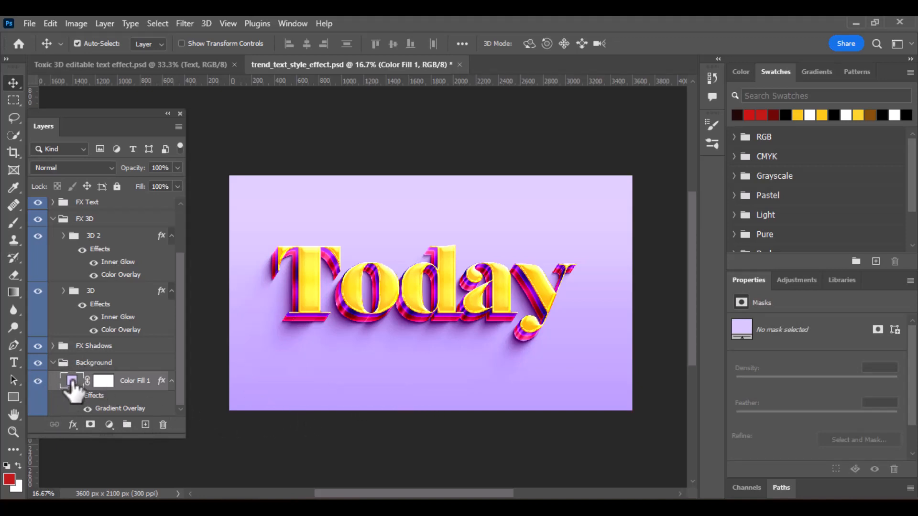
{"action": "left_click", "coordinate": [72, 380]}
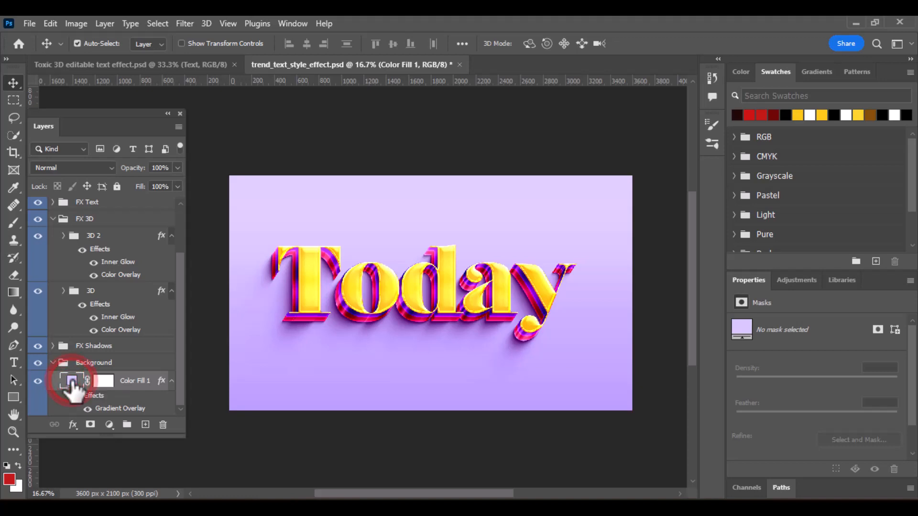
{"action": "double_click", "coordinate": [72, 382]}
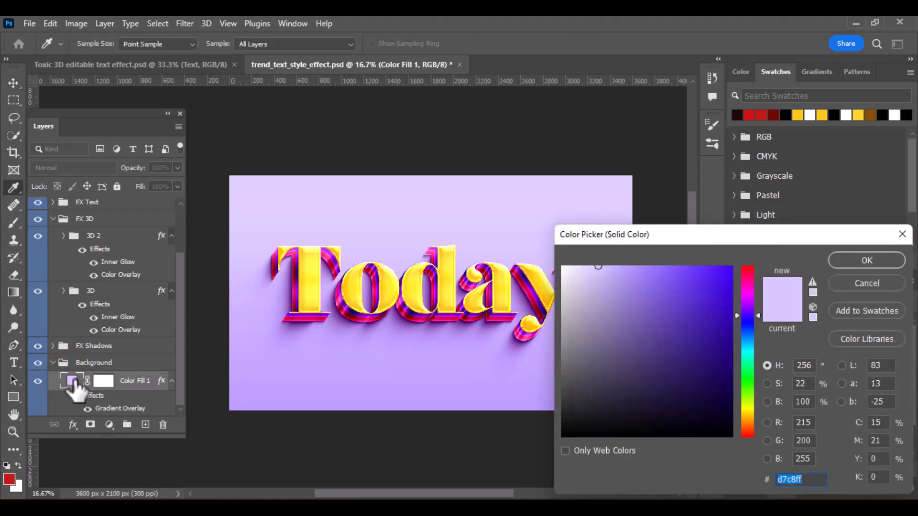
{"action": "left_click_drag", "start_coordinate": [747, 320], "coordinate": [748, 272]}
{"action": "left_click", "coordinate": [722, 297]}
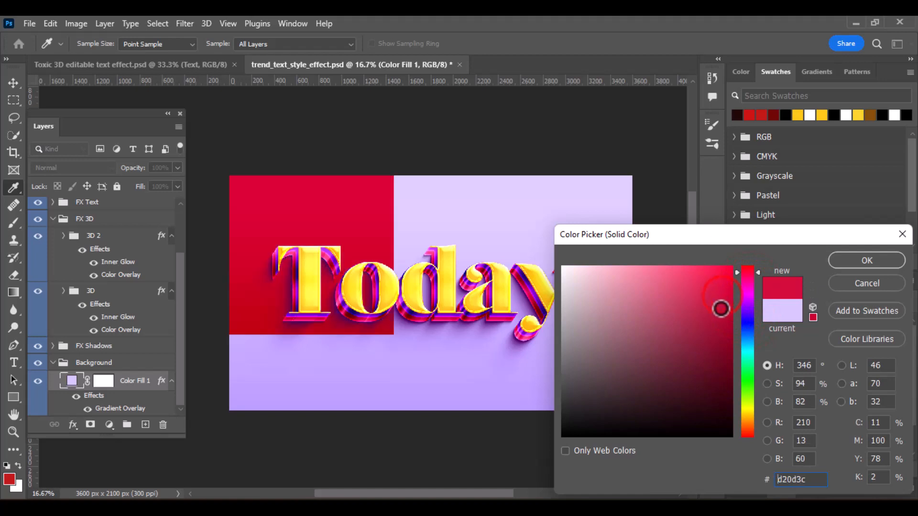
{"action": "left_click", "coordinate": [747, 292]}
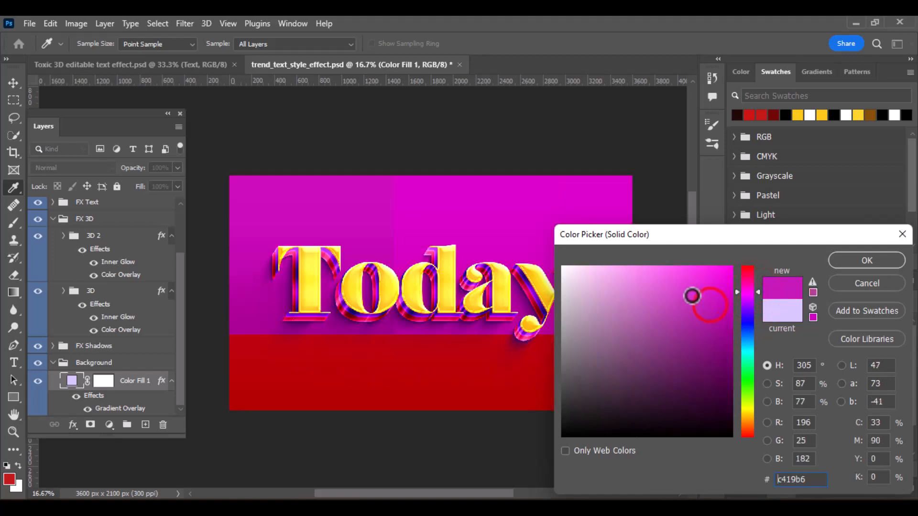
{"action": "left_click", "coordinate": [691, 296]}
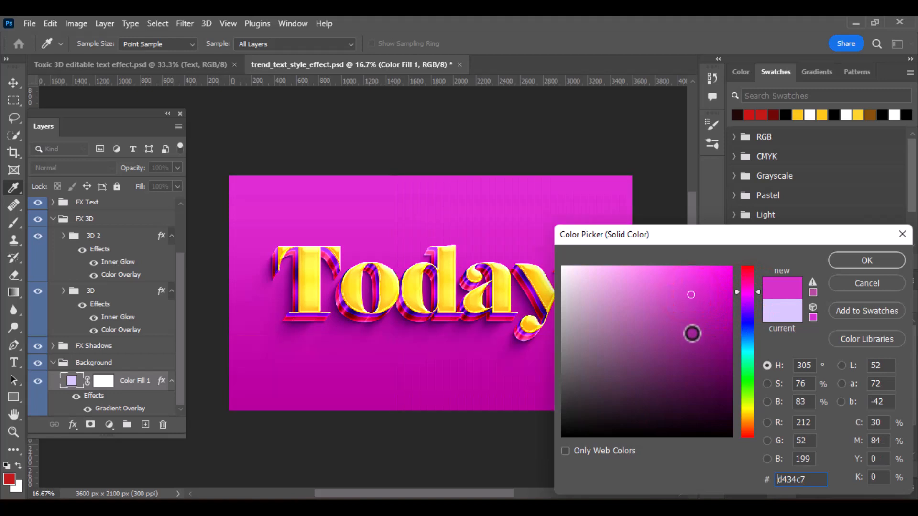
{"action": "left_click", "coordinate": [883, 265]}
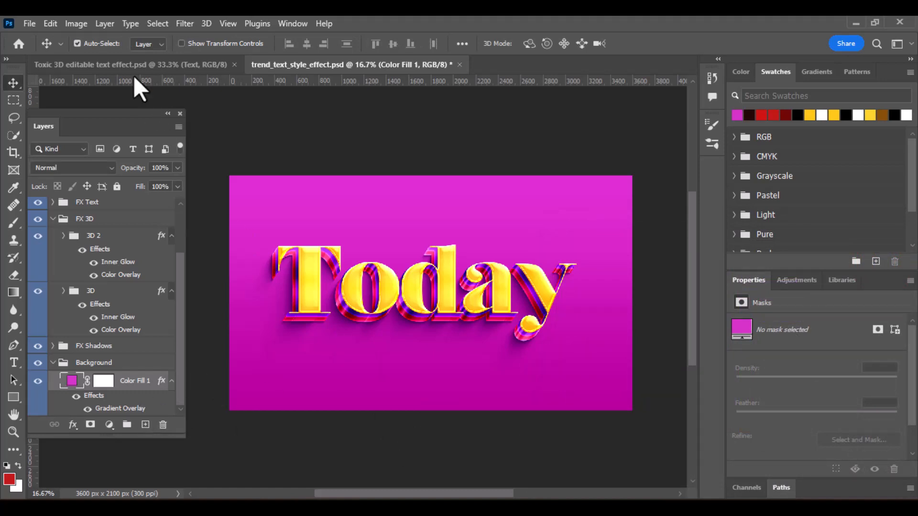
Step: Switch to the Toxic 3D editable text effect document and open its "Place your design here" smart object for editing
{"action": "left_click", "coordinate": [149, 64]}
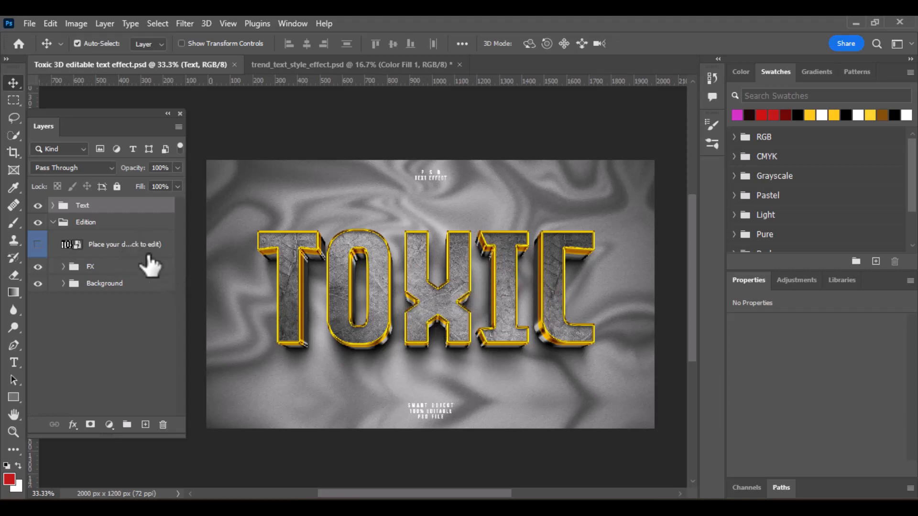
{"action": "left_click_drag", "start_coordinate": [185, 248], "coordinate": [406, 270]}
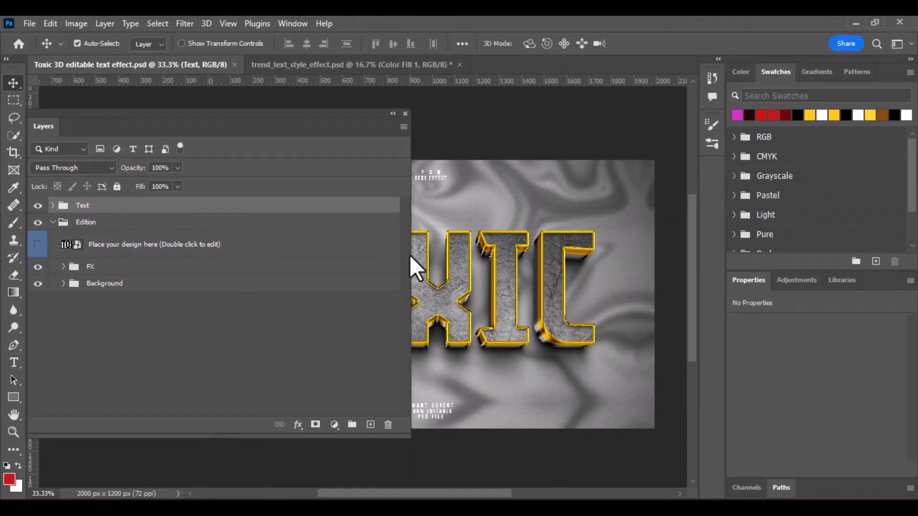
{"action": "left_click_drag", "start_coordinate": [410, 254], "coordinate": [150, 254]}
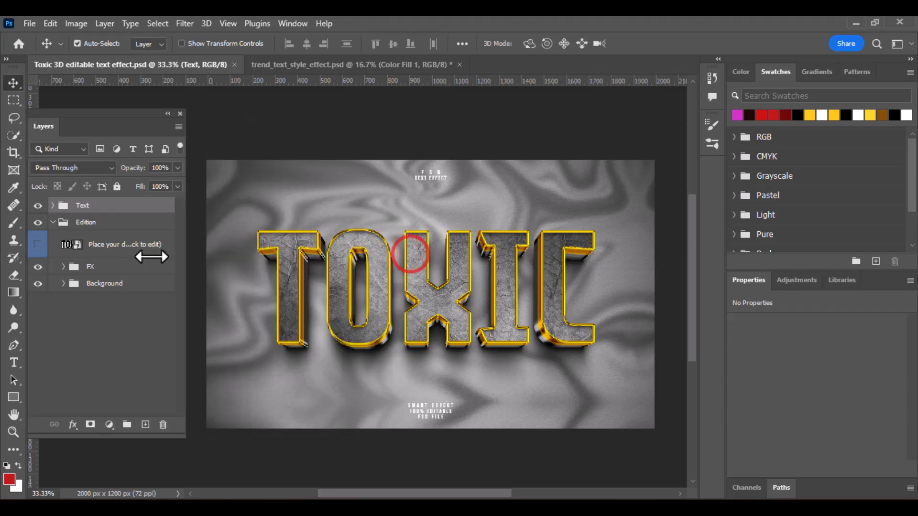
{"action": "double_click", "coordinate": [69, 246]}
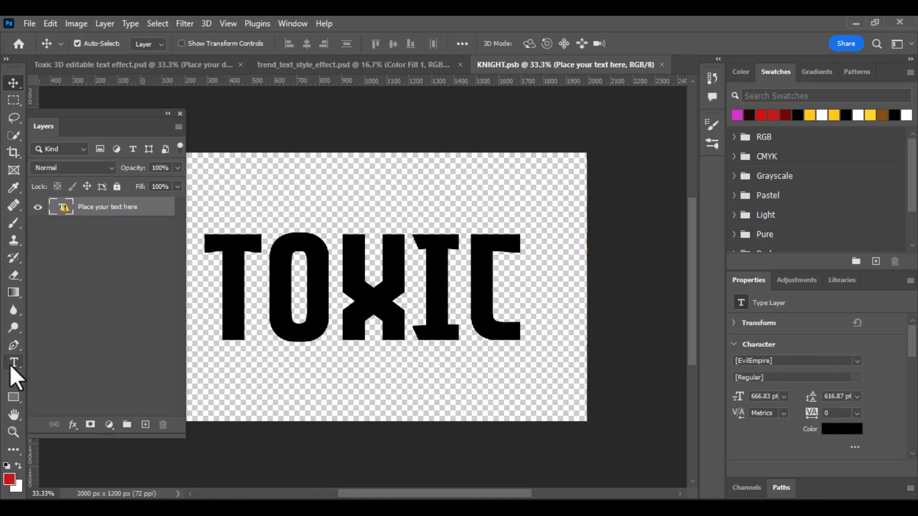
Step: Add a new layer above the TOXIC text with the Horizontal Type tool active and hide the original text layer
{"action": "left_click", "coordinate": [12, 365]}
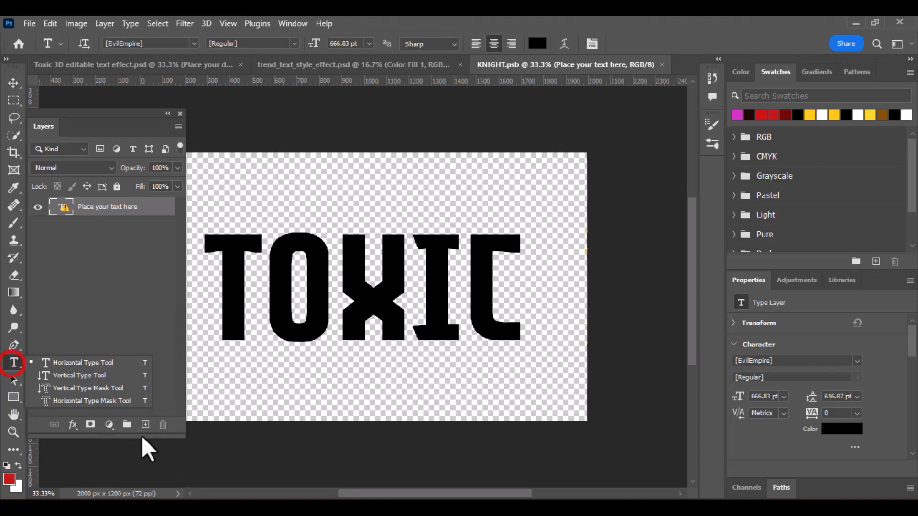
{"action": "left_click", "coordinate": [130, 366]}
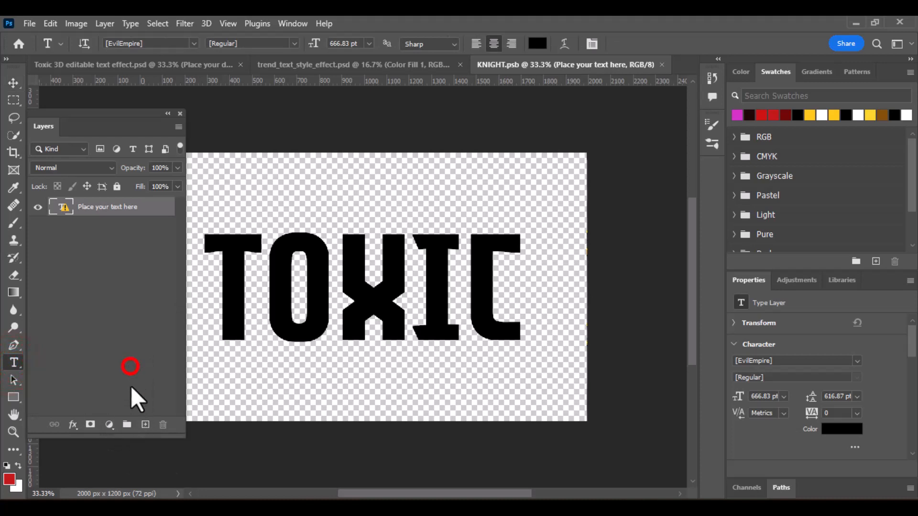
{"action": "left_click", "coordinate": [146, 425]}
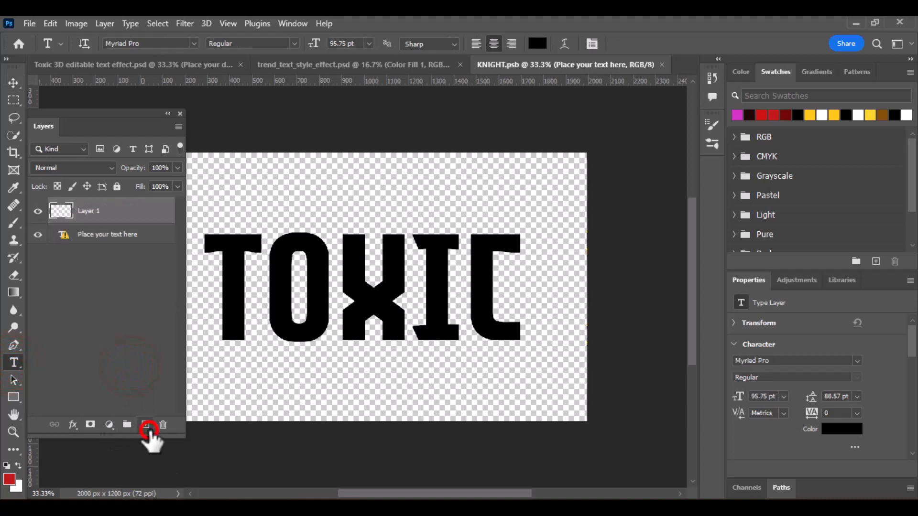
{"action": "left_click", "coordinate": [38, 234]}
Step: Place horizontal text reading "BLACK" on the new layer
{"action": "left_click", "coordinate": [212, 273]}
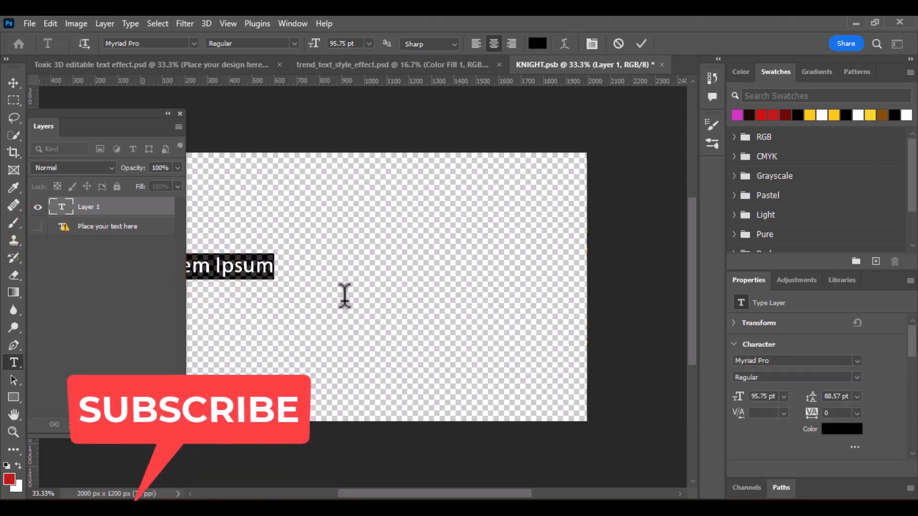
{"action": "type", "text": "B"}
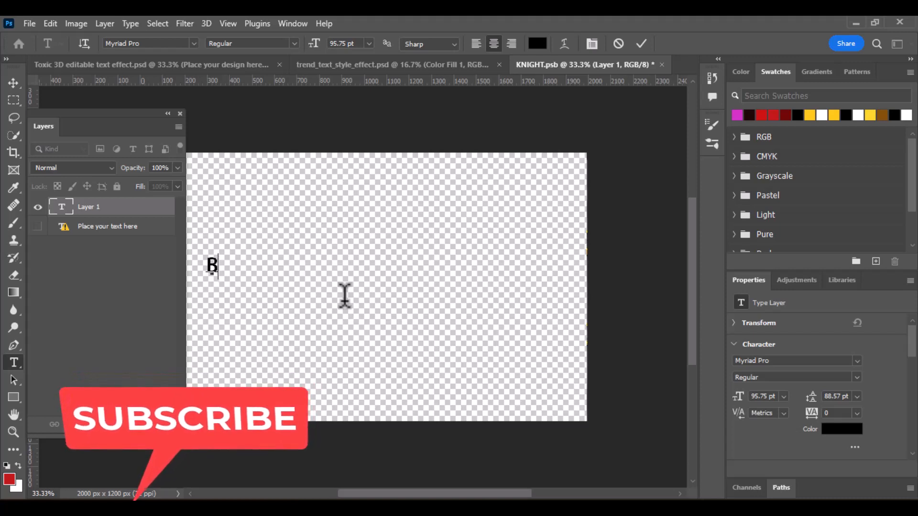
{"action": "type", "text": "LAC"}
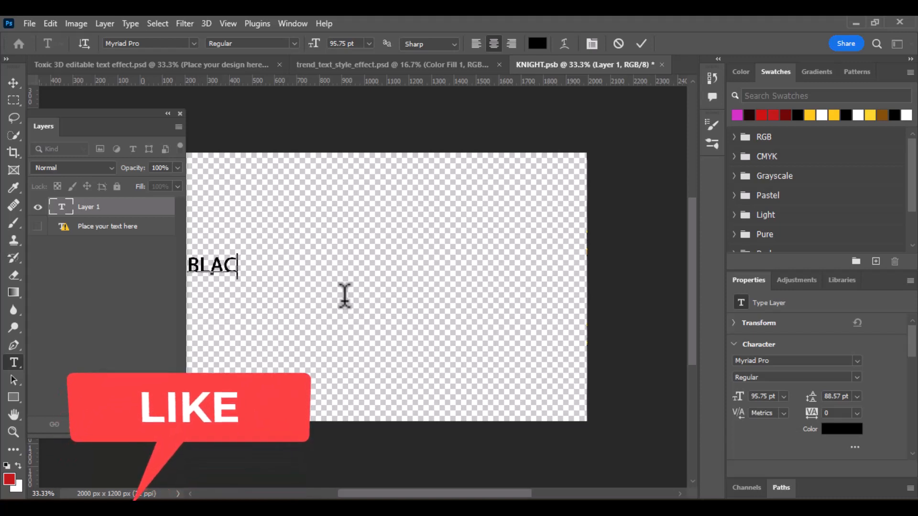
{"action": "type", "text": "K"}
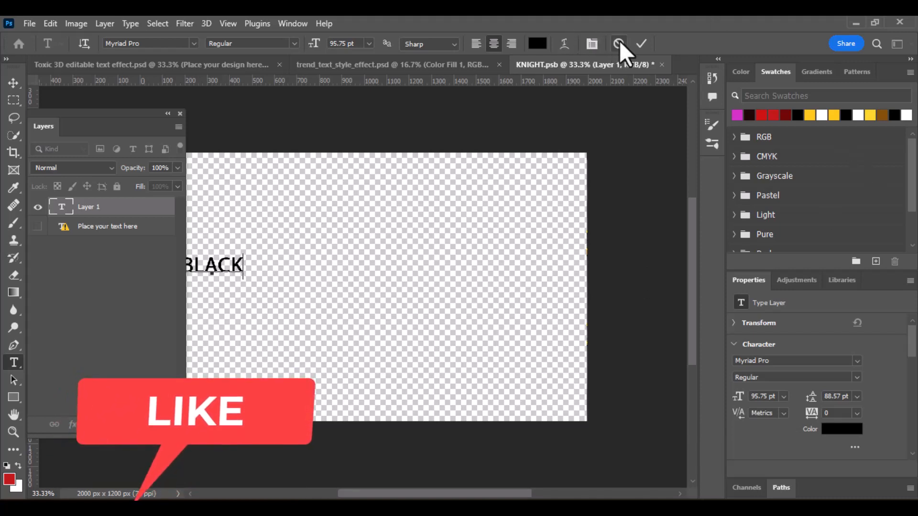
{"action": "left_click", "coordinate": [641, 44]}
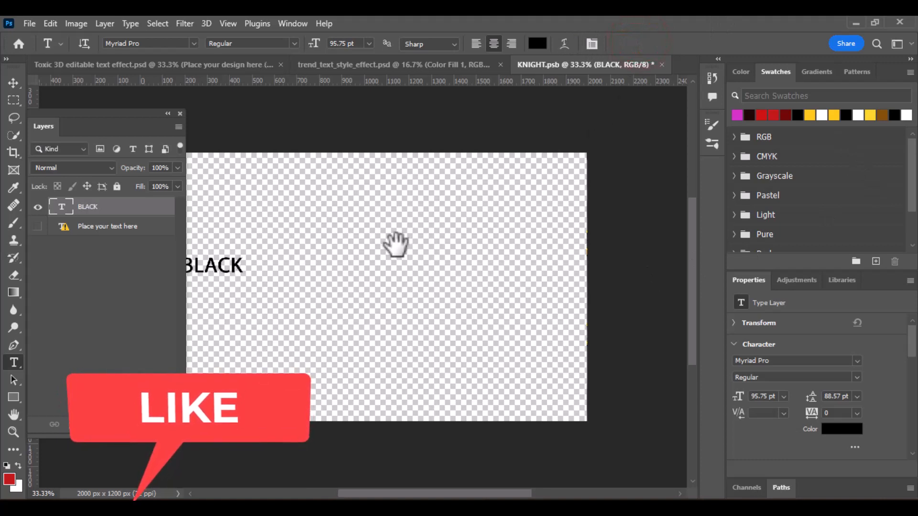
Step: Enlarge and center the BLACK text with Free Transform at about 481 pt, and set its font to Berlin Sans FB Demi
{"action": "left_click_drag", "start_coordinate": [381, 250], "coordinate": [441, 248]}
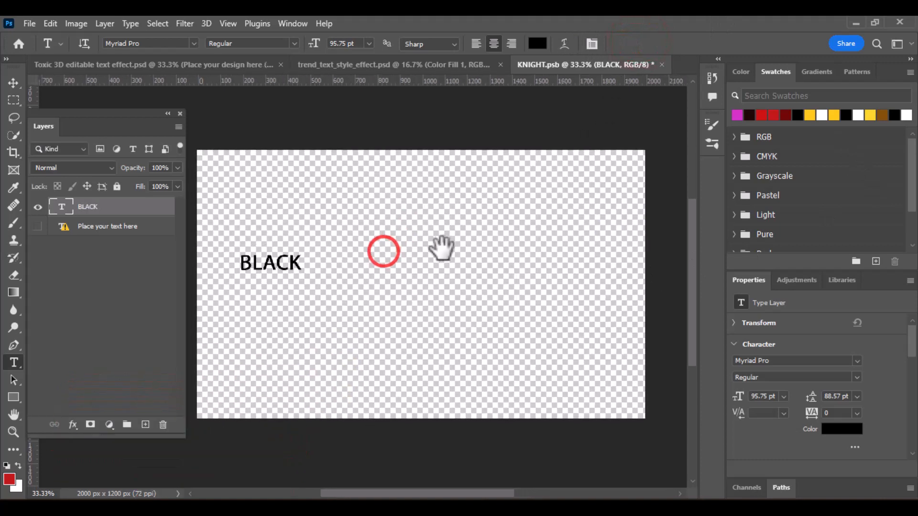
{"action": "left_click", "coordinate": [13, 83]}
{"action": "key", "text": "ctrl+t"}
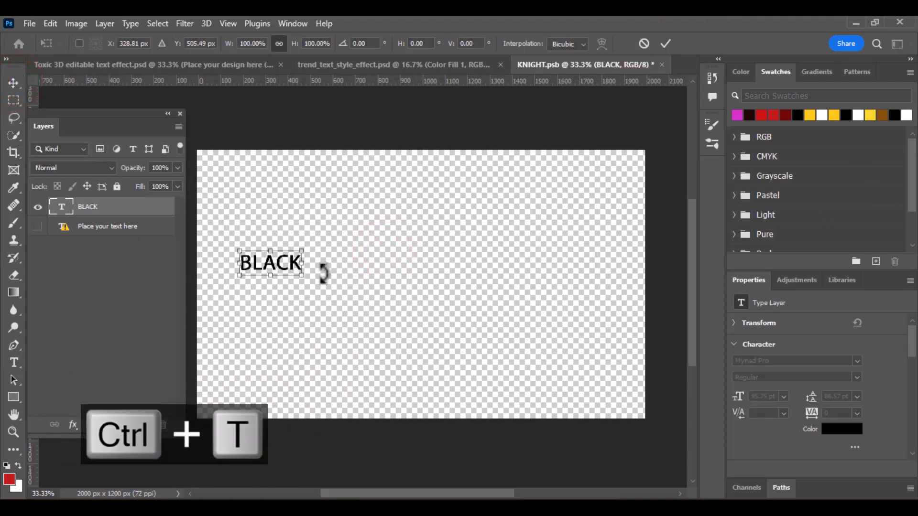
{"action": "left_click_drag", "start_coordinate": [301, 266], "coordinate": [539, 311]}
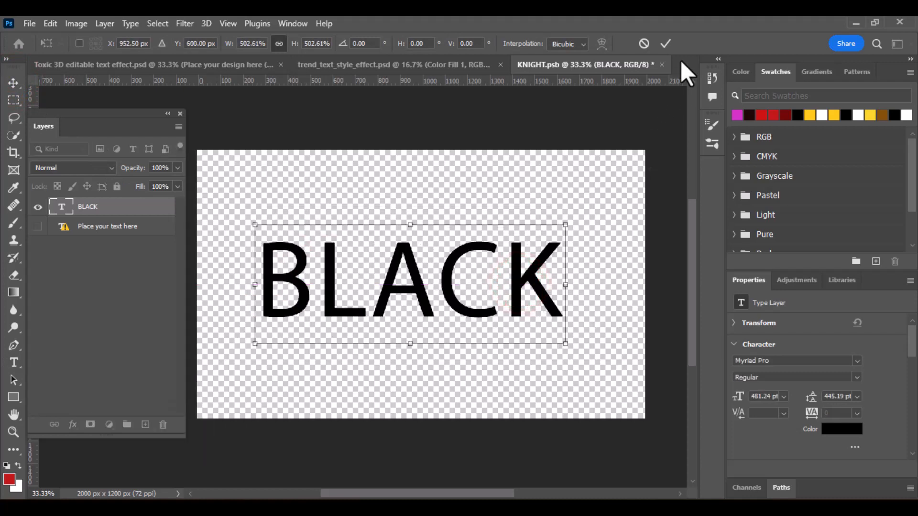
{"action": "left_click", "coordinate": [665, 44]}
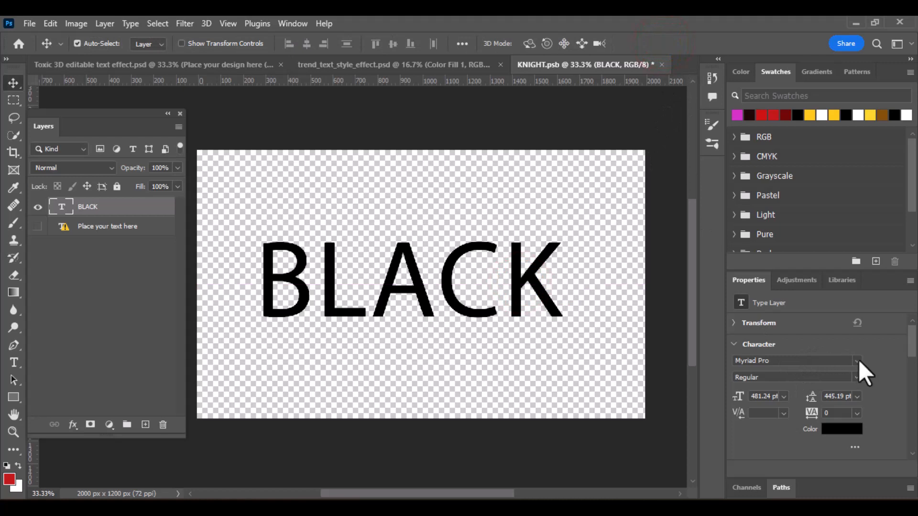
{"action": "left_click", "coordinate": [857, 361]}
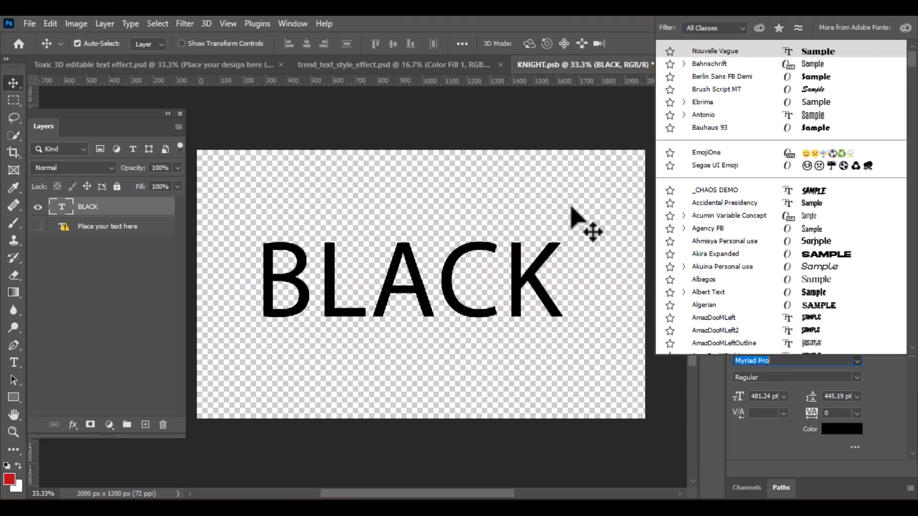
{"action": "left_click", "coordinate": [819, 76]}
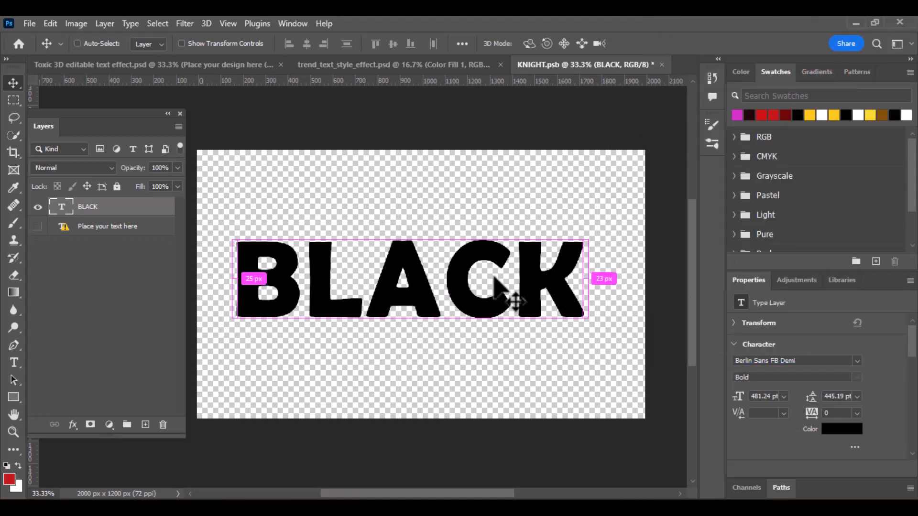
Step: Save the KNIGHT.psb smart object contents and close it to update the Toxic text effect
{"action": "key", "text": "ctrl+s"}
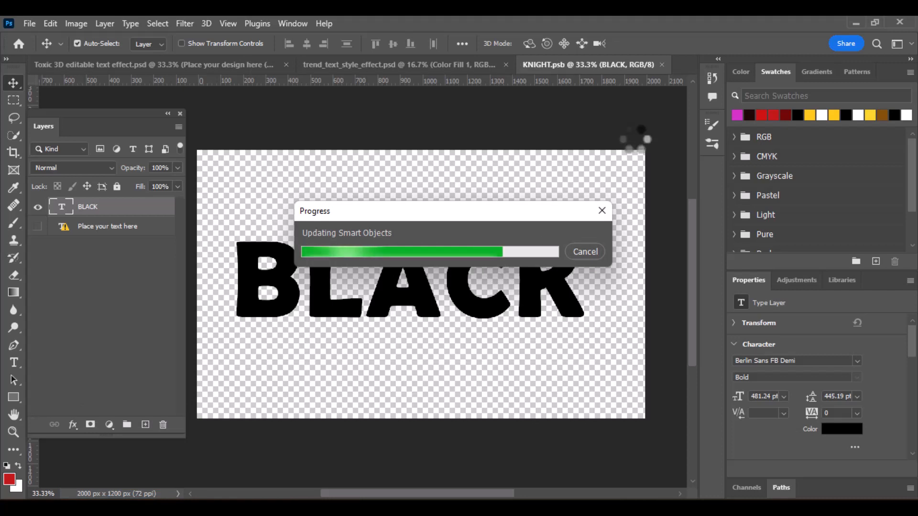
{"action": "left_click", "coordinate": [662, 64]}
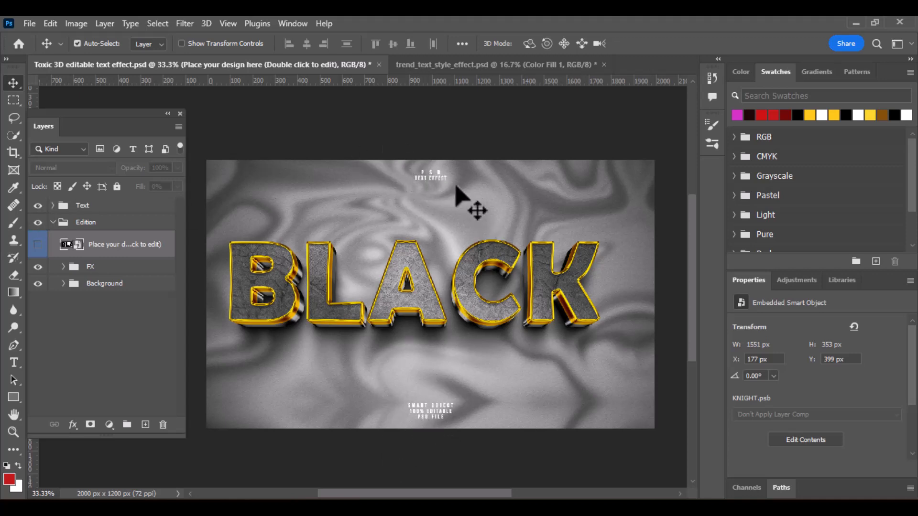
Step: Hide the Text group with the small captions and expand the Background group, toggling its lower layer to check what it controls
{"action": "left_click", "coordinate": [38, 205]}
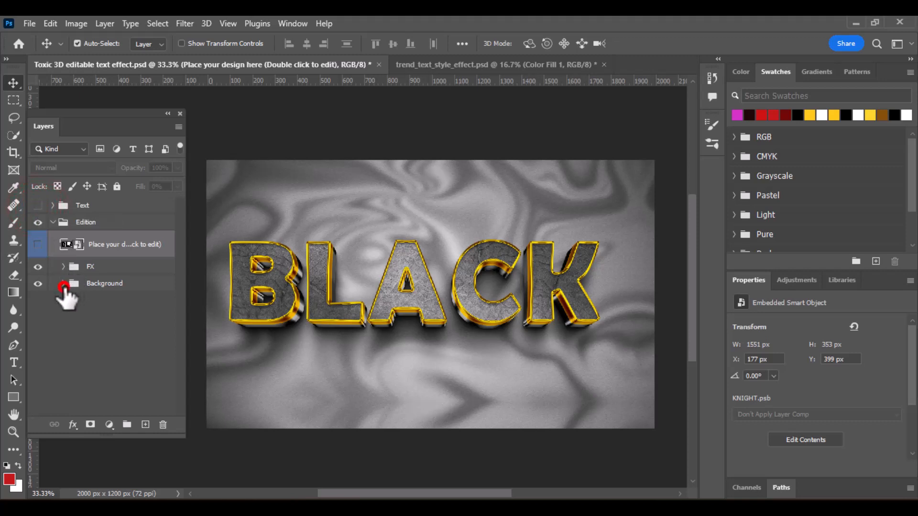
{"action": "left_click", "coordinate": [64, 284]}
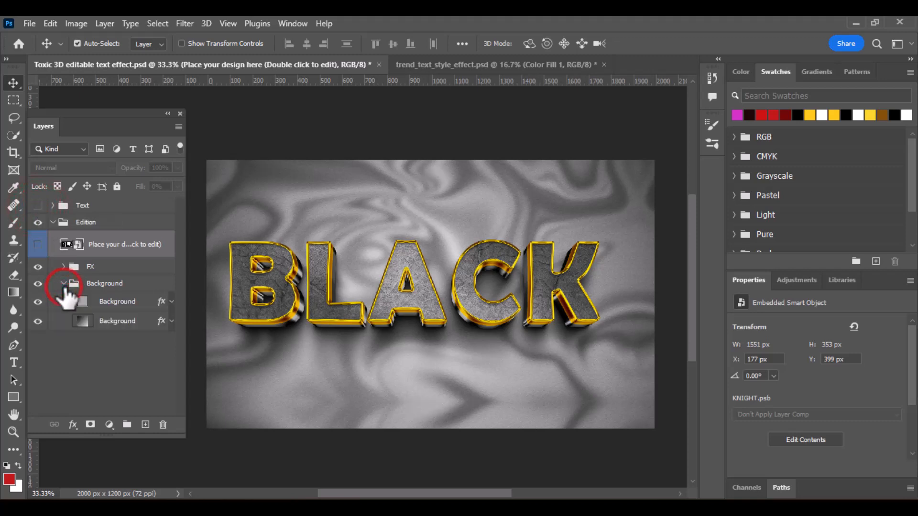
{"action": "left_click", "coordinate": [38, 321]}
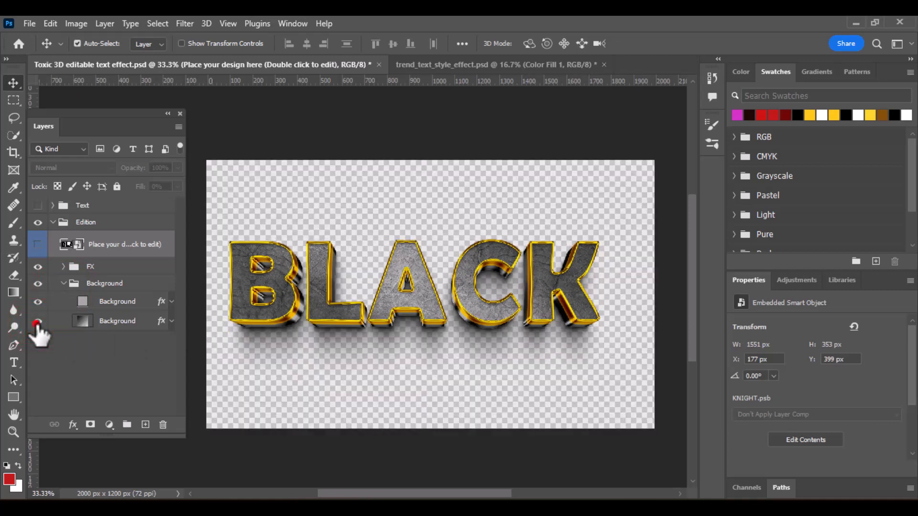
{"action": "left_click", "coordinate": [38, 321]}
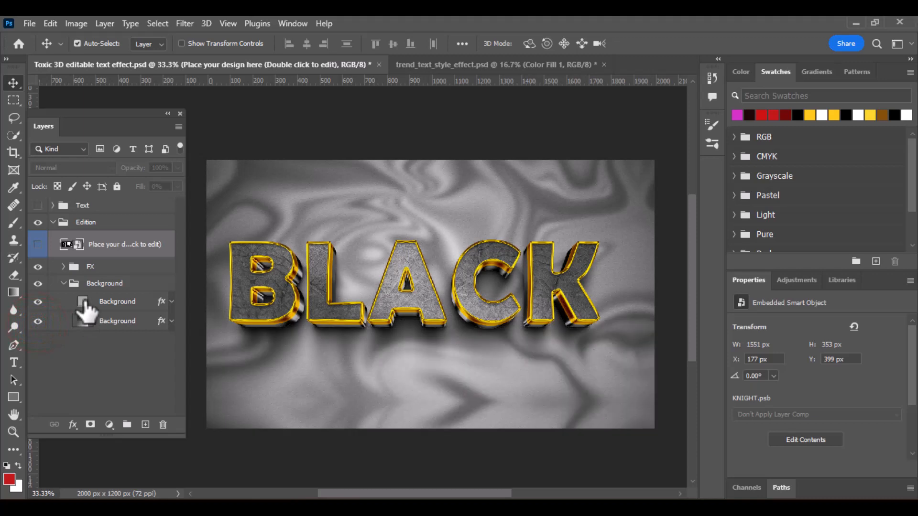
Step: Set the upper Background layer's solid color to brown, hex 884600, sampled from the lettering, and raise its fill to 63%
{"action": "double_click", "coordinate": [84, 303]}
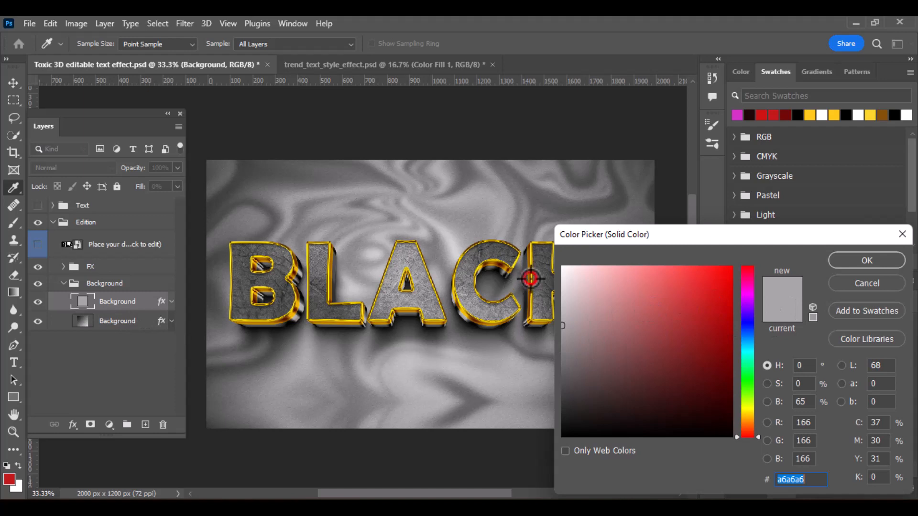
{"action": "left_click", "coordinate": [530, 279]}
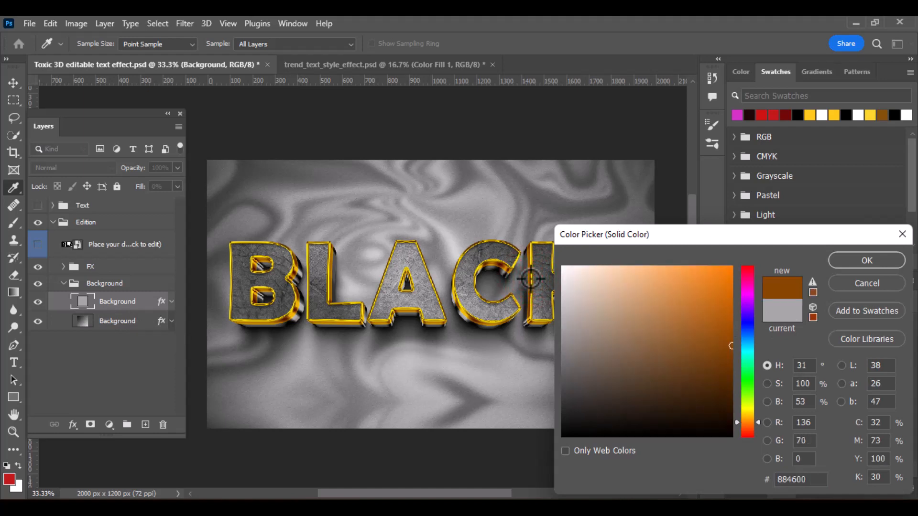
{"action": "left_click", "coordinate": [875, 263]}
{"action": "left_click", "coordinate": [38, 301]}
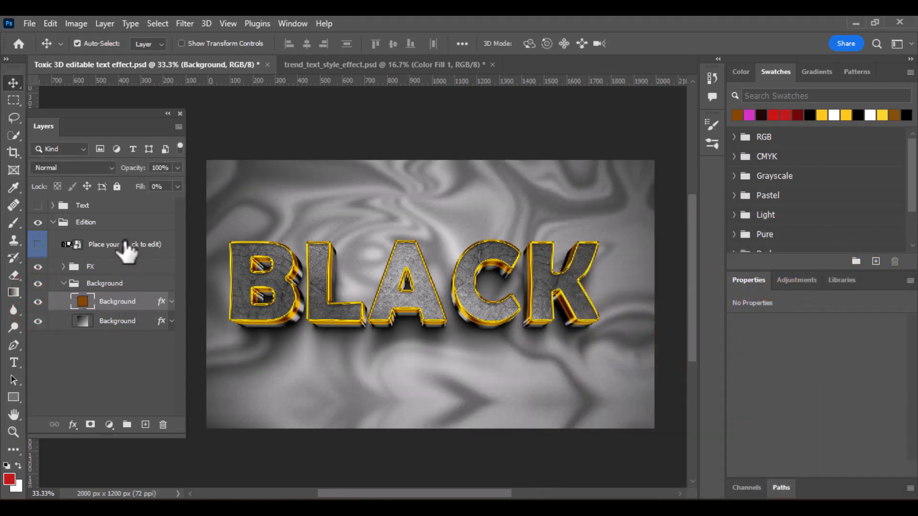
{"action": "left_click_drag", "start_coordinate": [139, 187], "coordinate": [183, 198]}
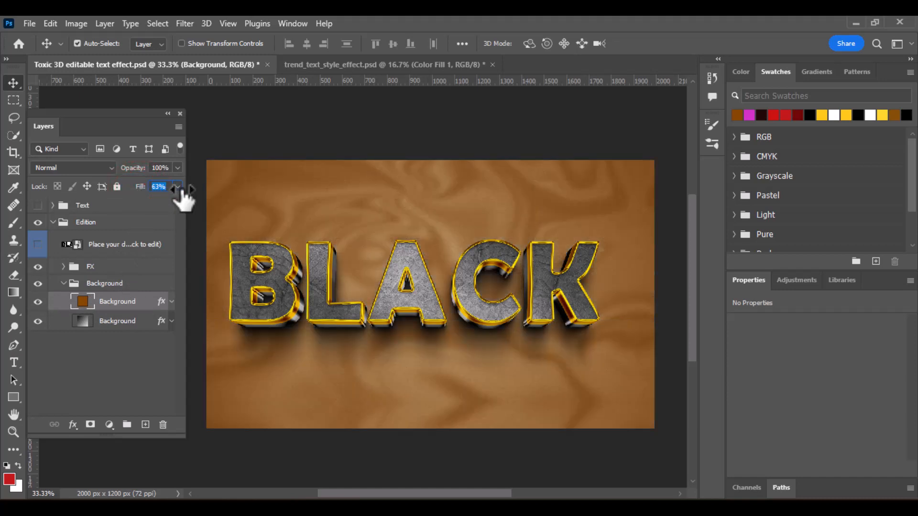